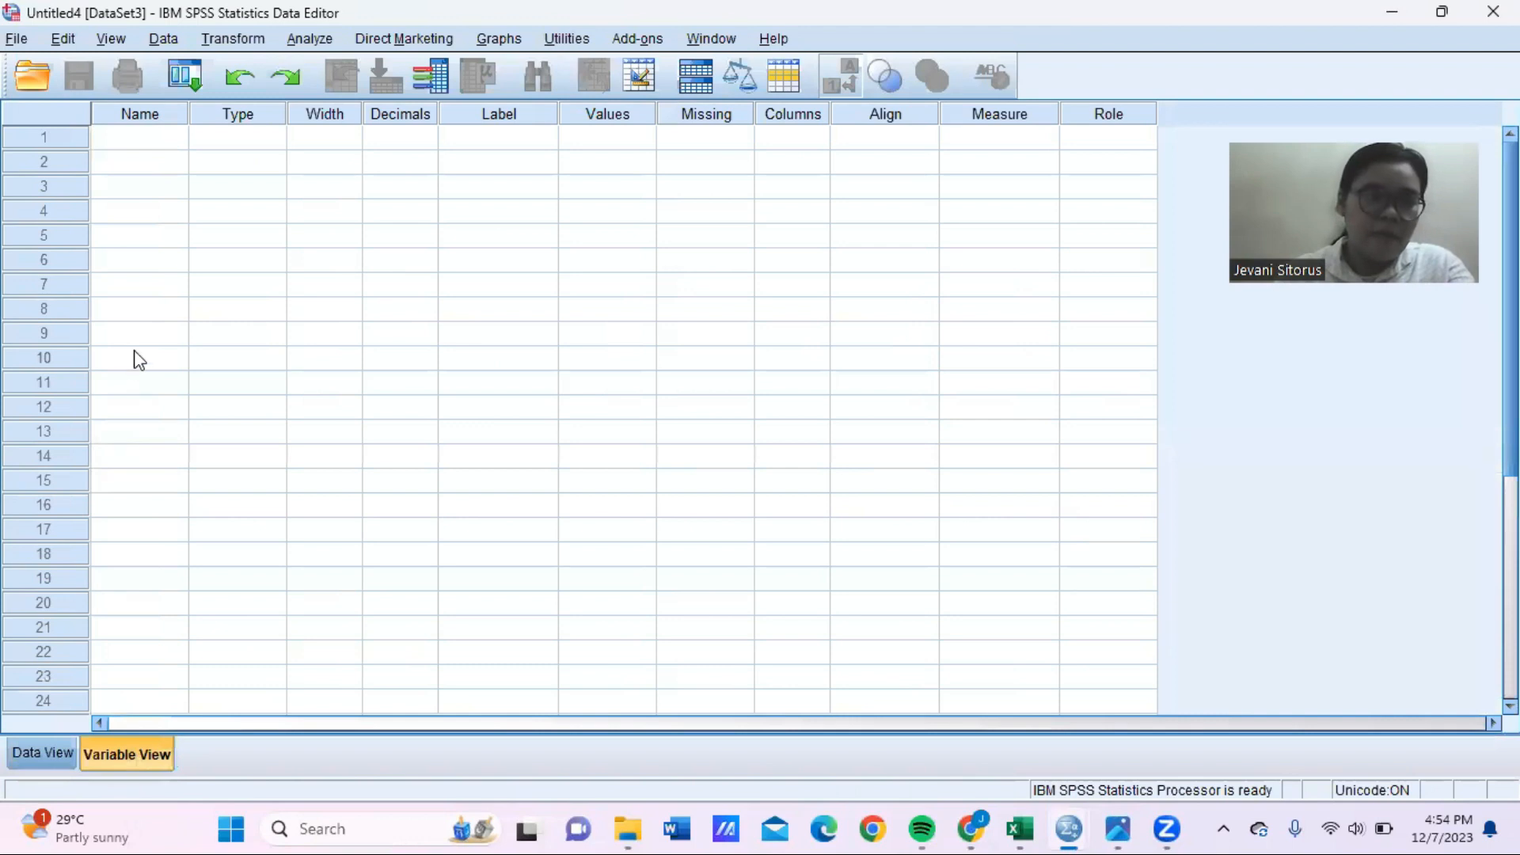
pyautogui.click(146, 148)
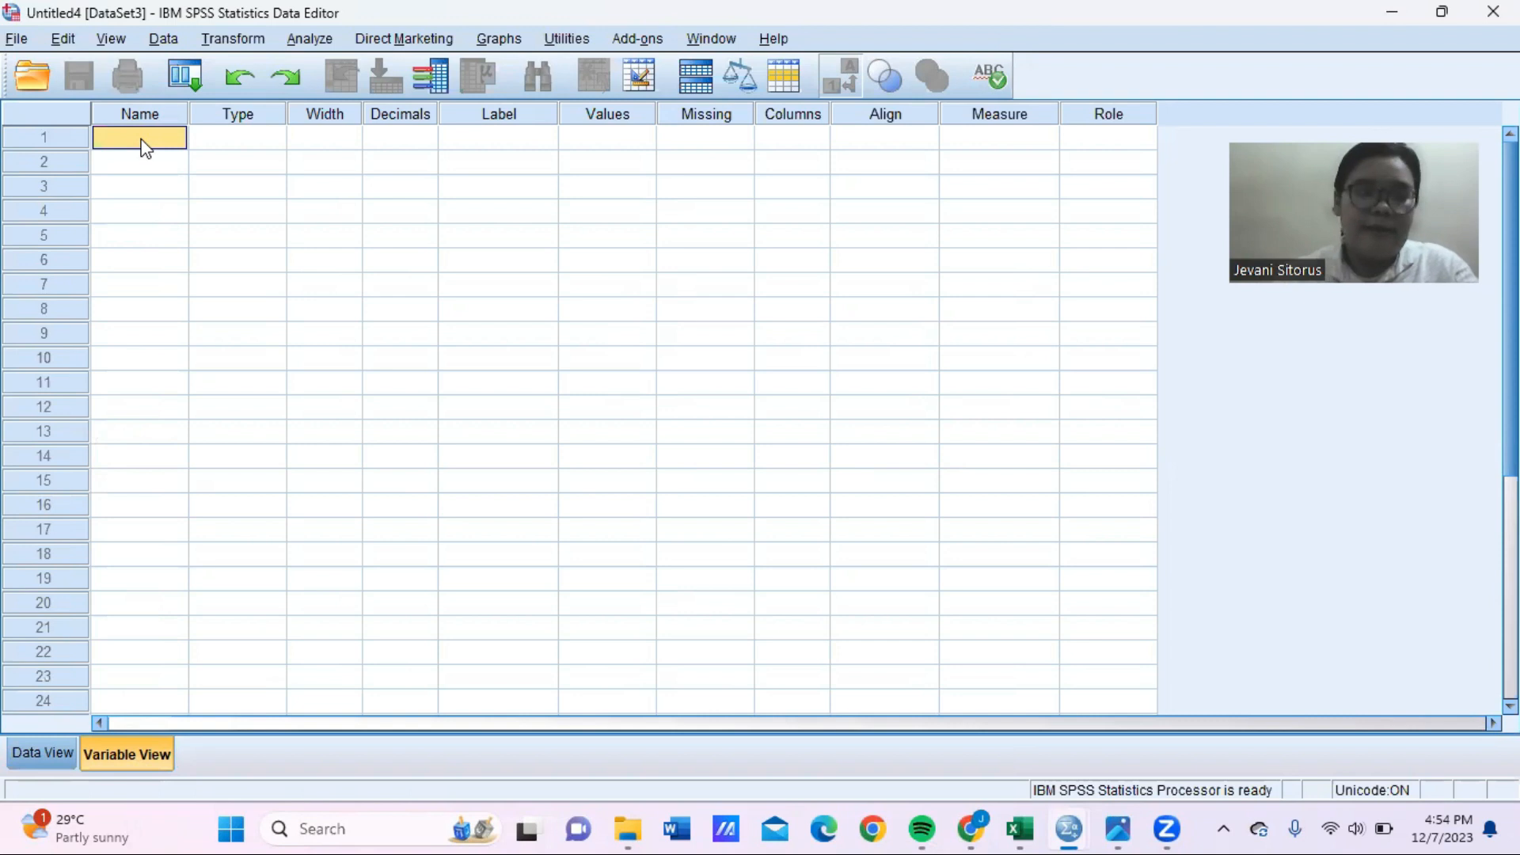
pyautogui.write('M')
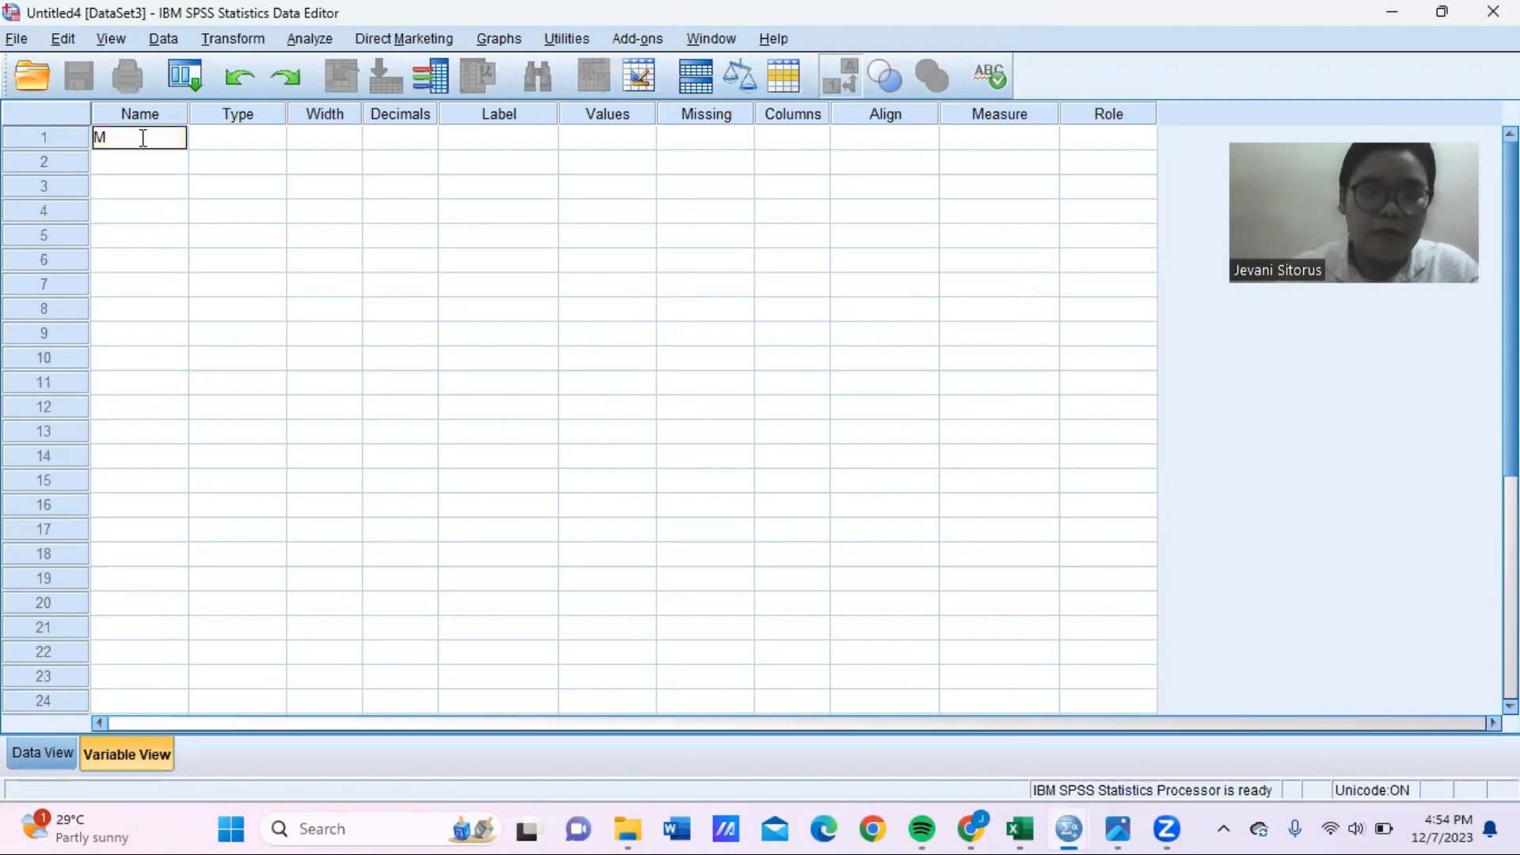
pyautogui.write('otivasi Belaj')
pyautogui.press('BackSpace')
pyautogui.press('BackSpace')
pyautogui.press('BackSpace')
pyautogui.press('BackSpace')
pyautogui.press('BackSpace')
pyautogui.press('BackSpace')
pyautogui.press('BackSpace')
pyautogui.press('BackSpace')
pyautogui.press('BackSpace')
pyautogui.press('BackSpace')
pyautogui.press('BackSpace')
pyautogui.press('BackSpace')
pyautogui.press('BackSpace')
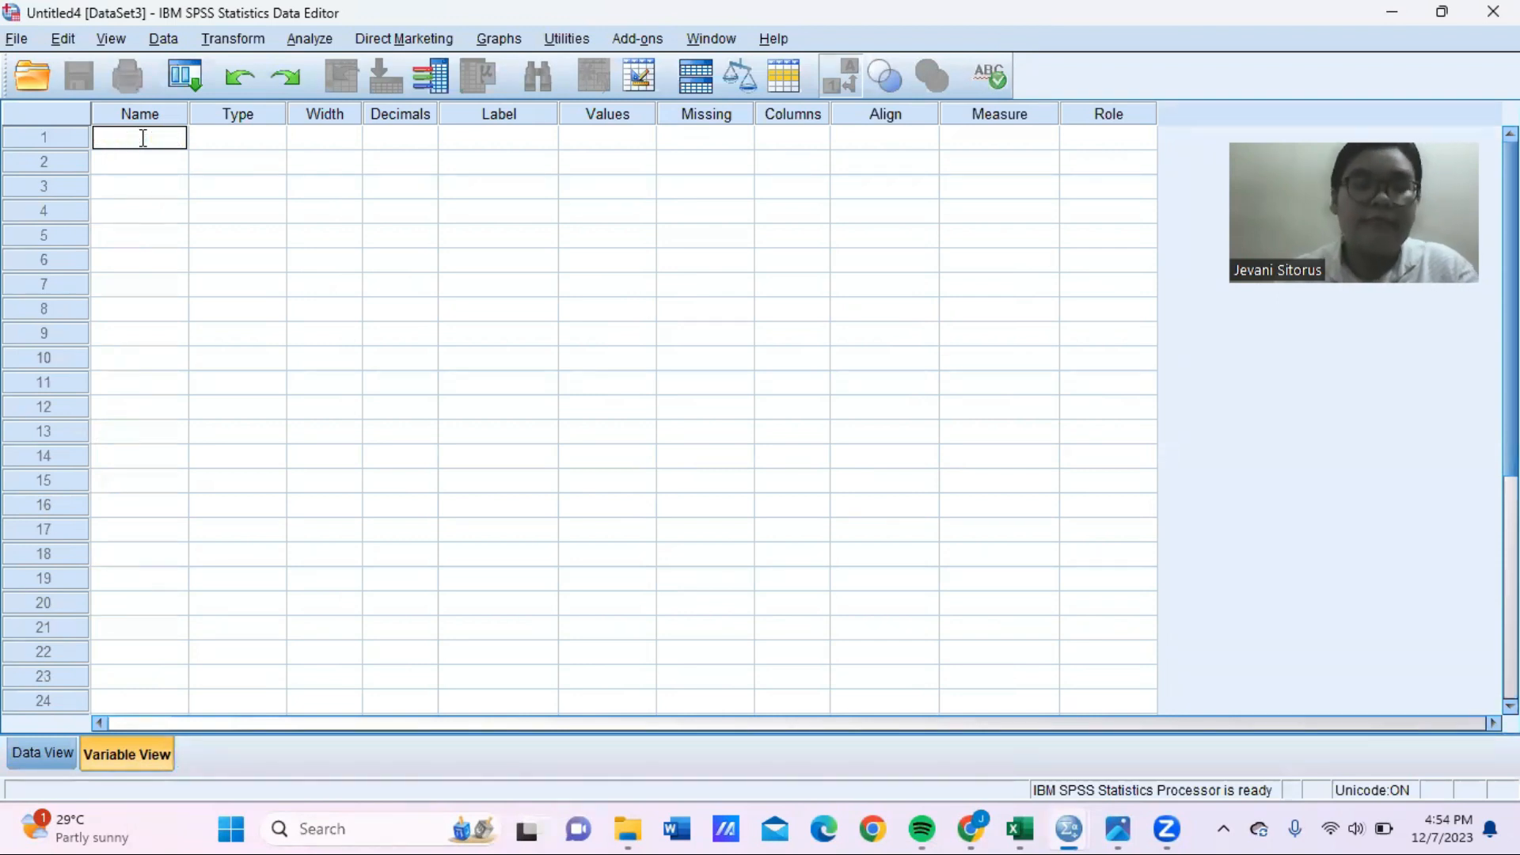
# Name the first variable X and set its decimals to 0
pyautogui.write('X')
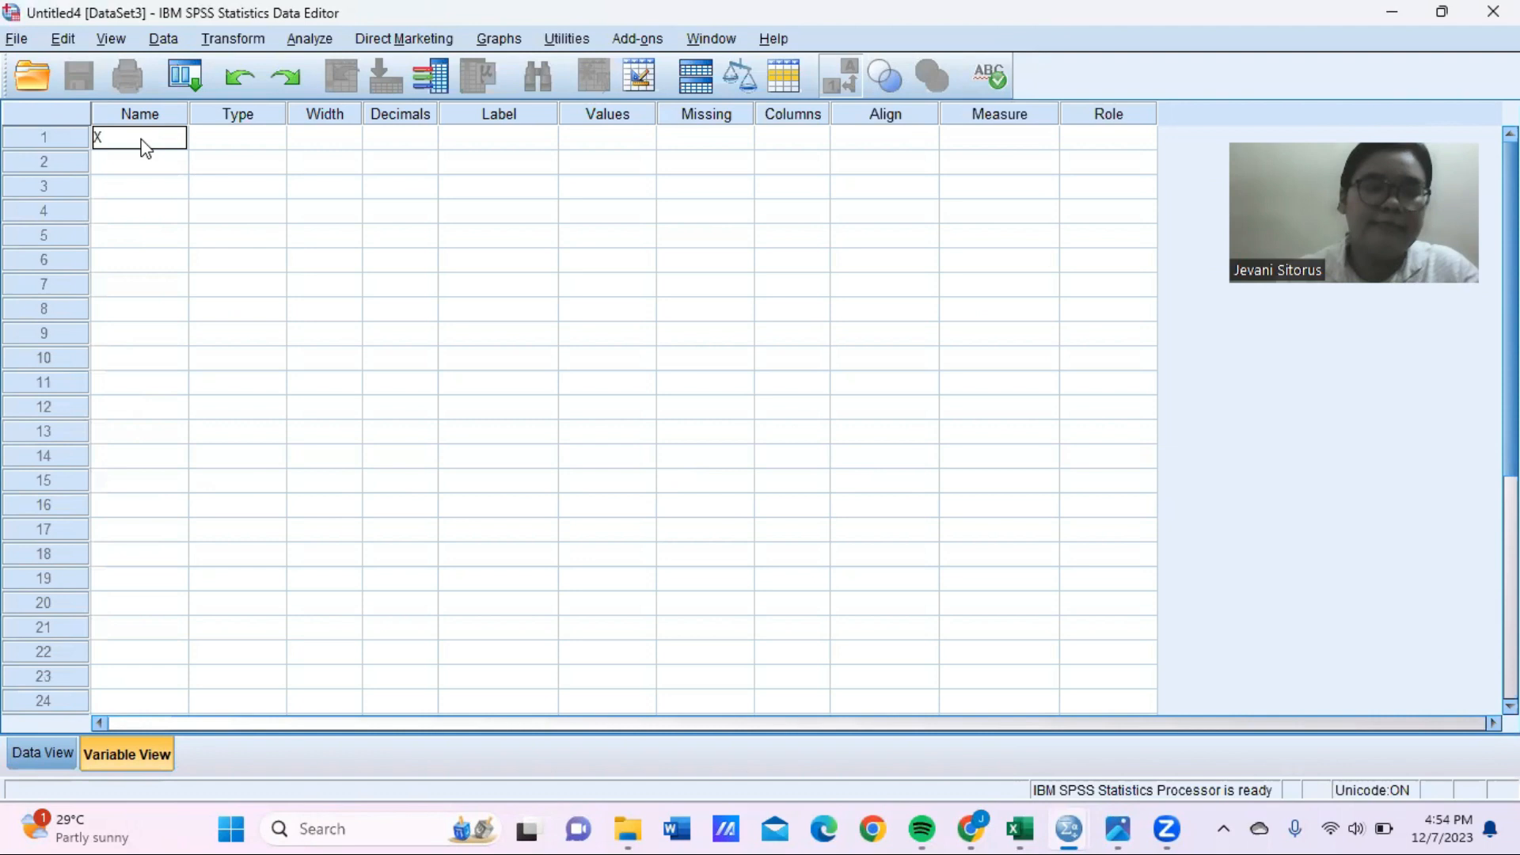
pyautogui.press('Tab')
pyautogui.press('Tab')
pyautogui.press('Tab')
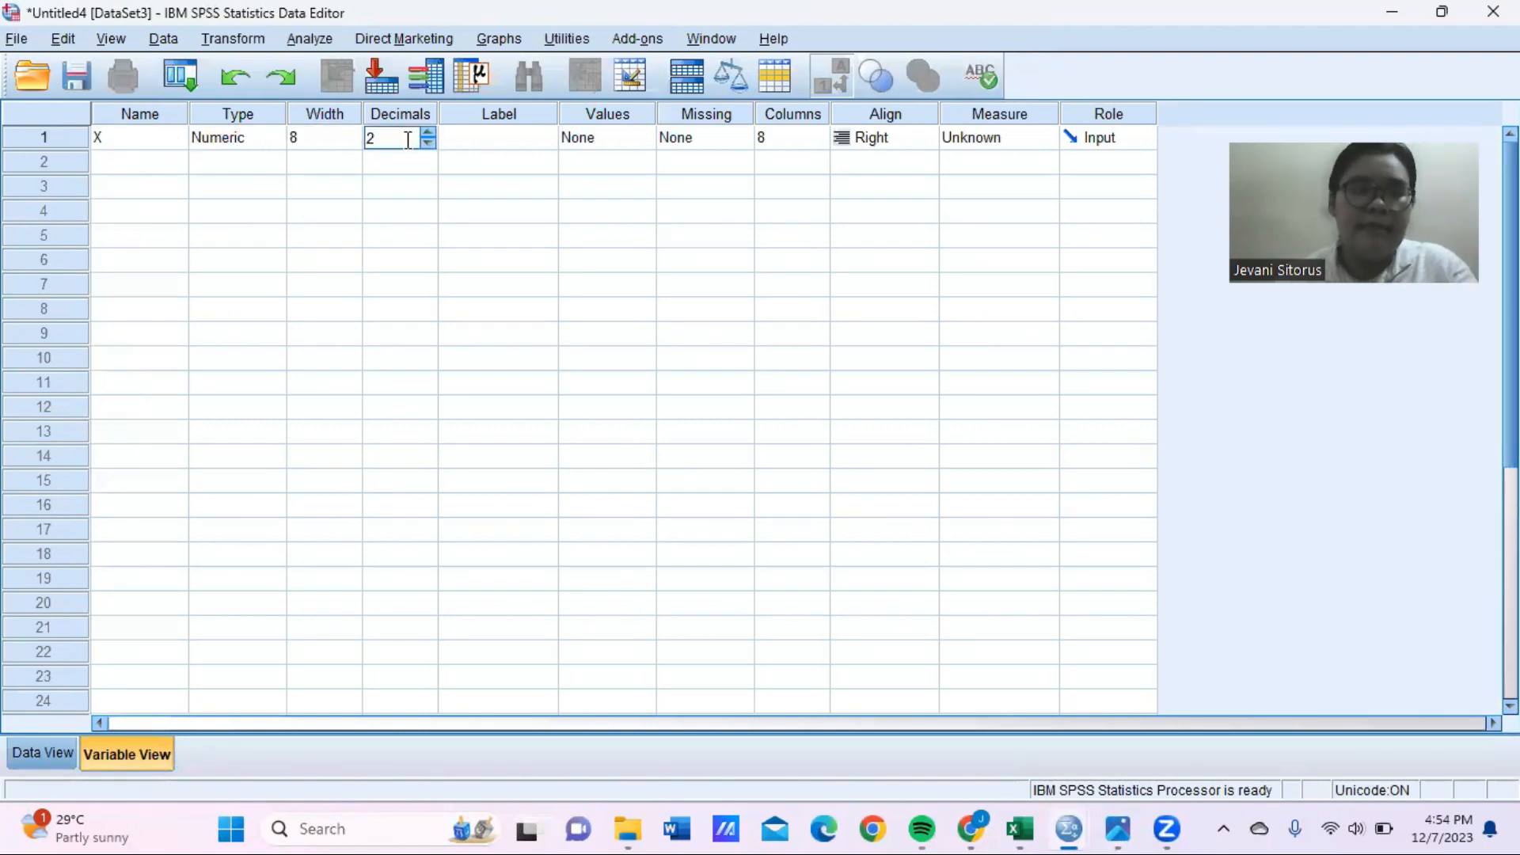
pyautogui.click(427, 143)
pyautogui.click(427, 144)
# Label variable X as "Motivasi Belajar"
pyautogui.click(532, 136)
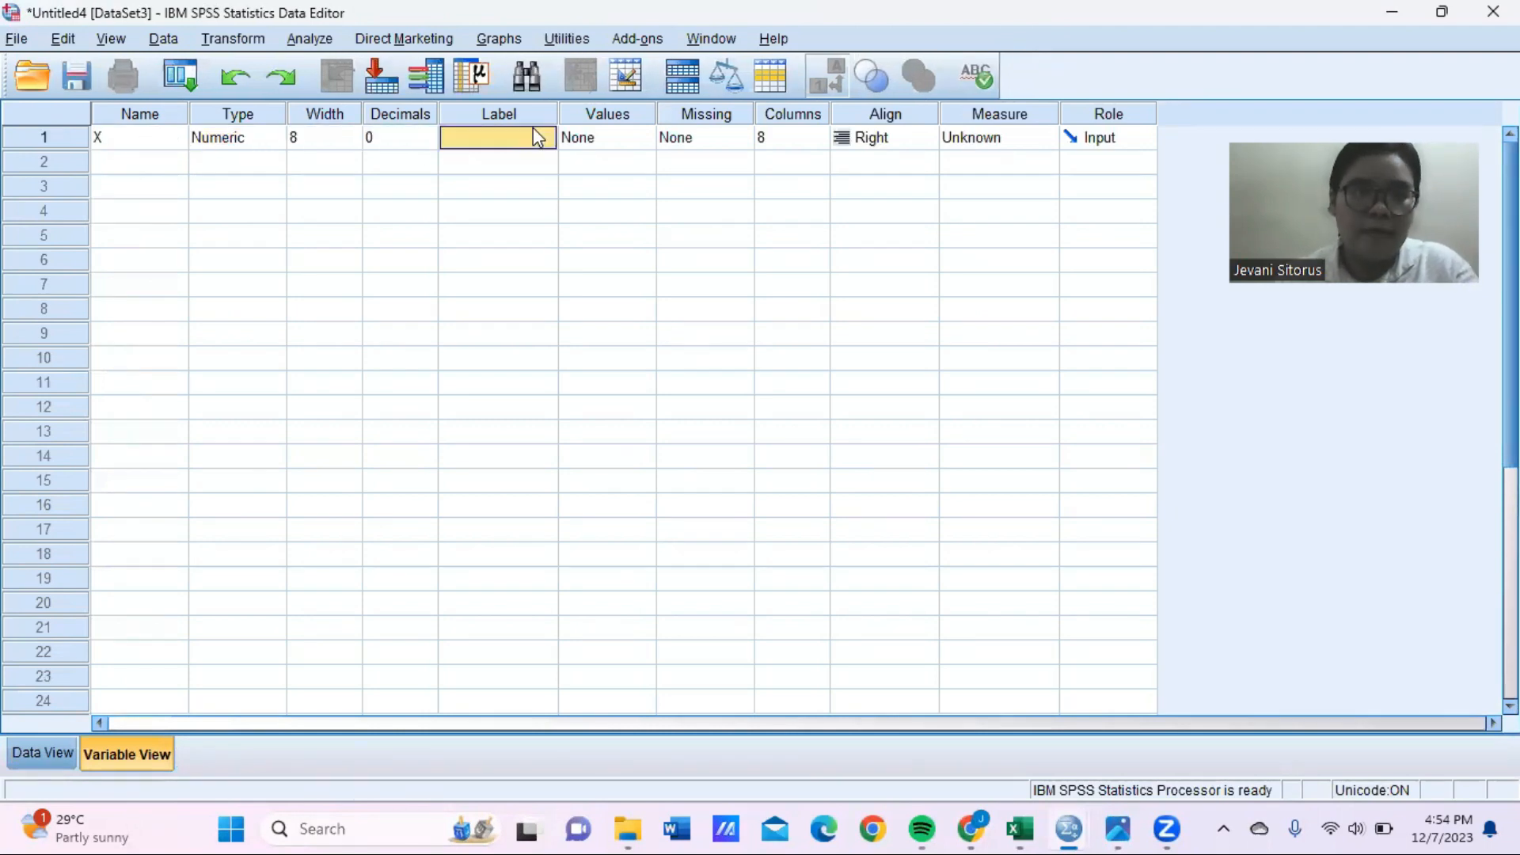
pyautogui.click(535, 129)
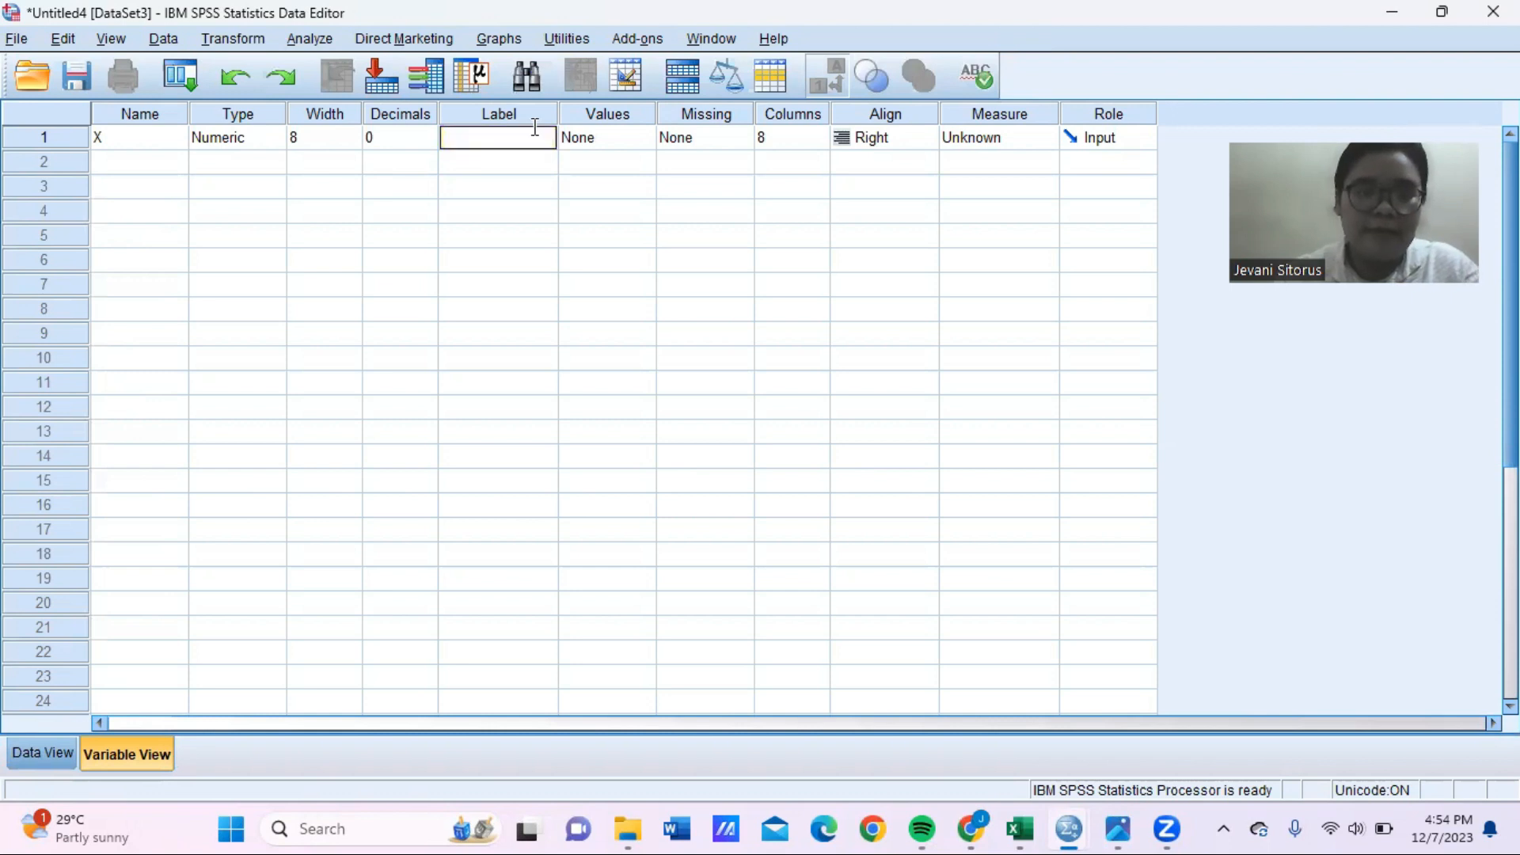
pyautogui.write('Mo')
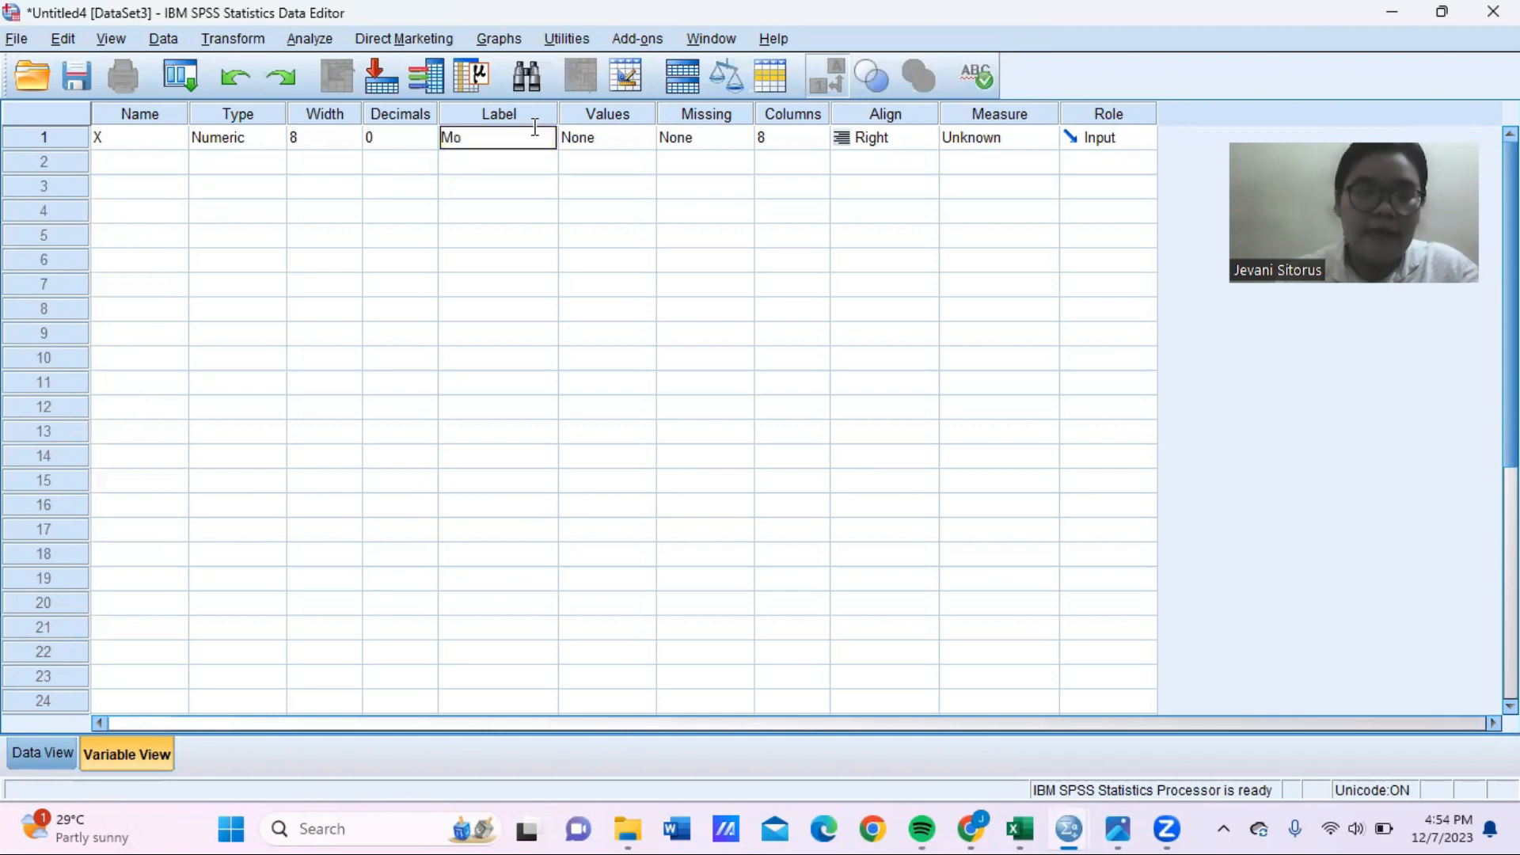
pyautogui.write('tivaa')
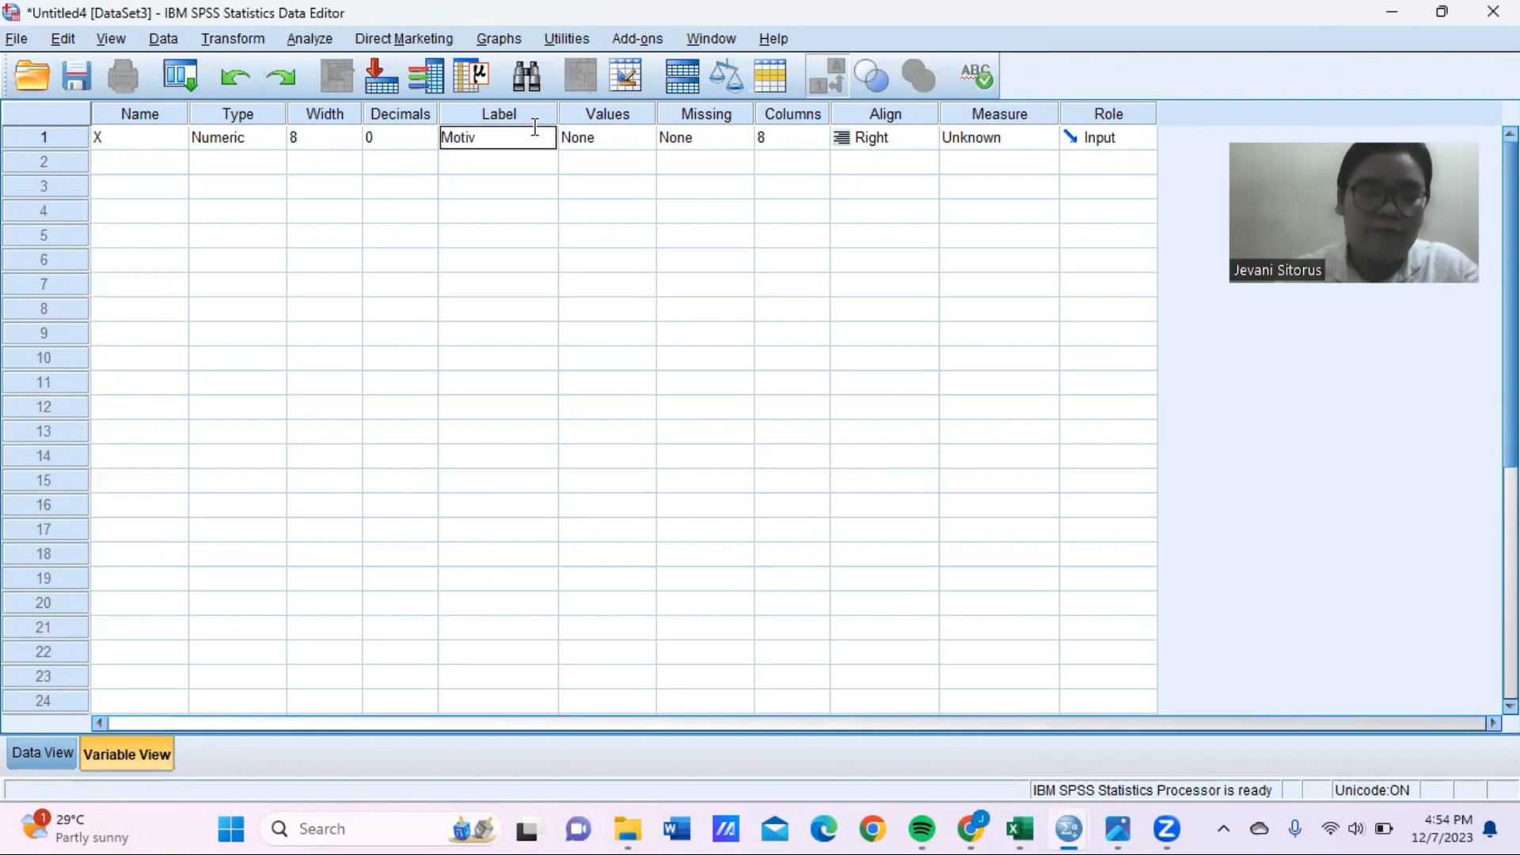
pyautogui.press('BackSpace')
pyautogui.write('si Belajar')
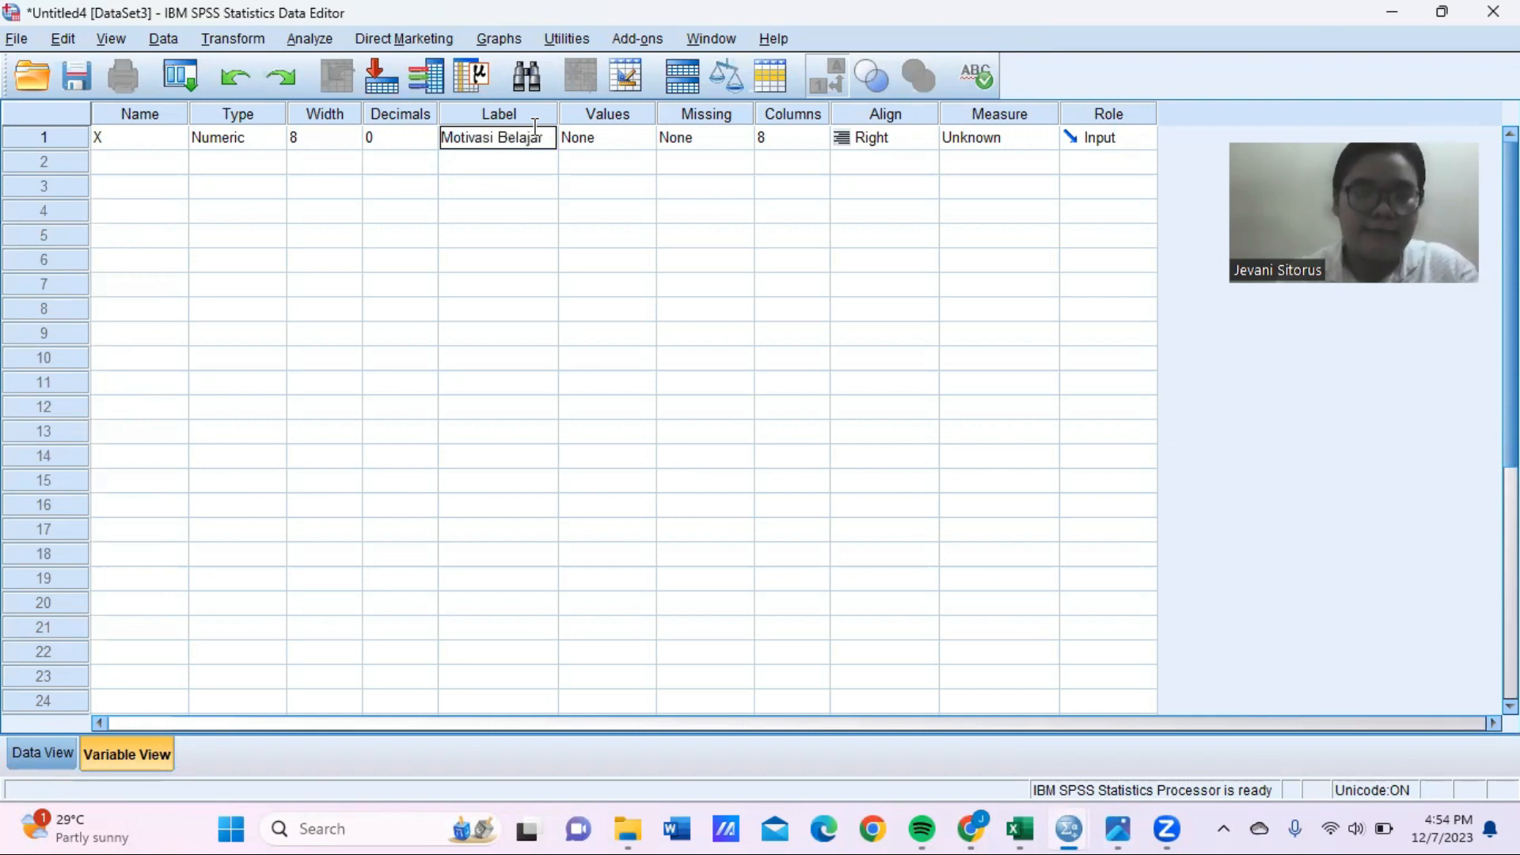
# Add a second variable named Y below X
pyautogui.click(143, 169)
pyautogui.click(144, 163)
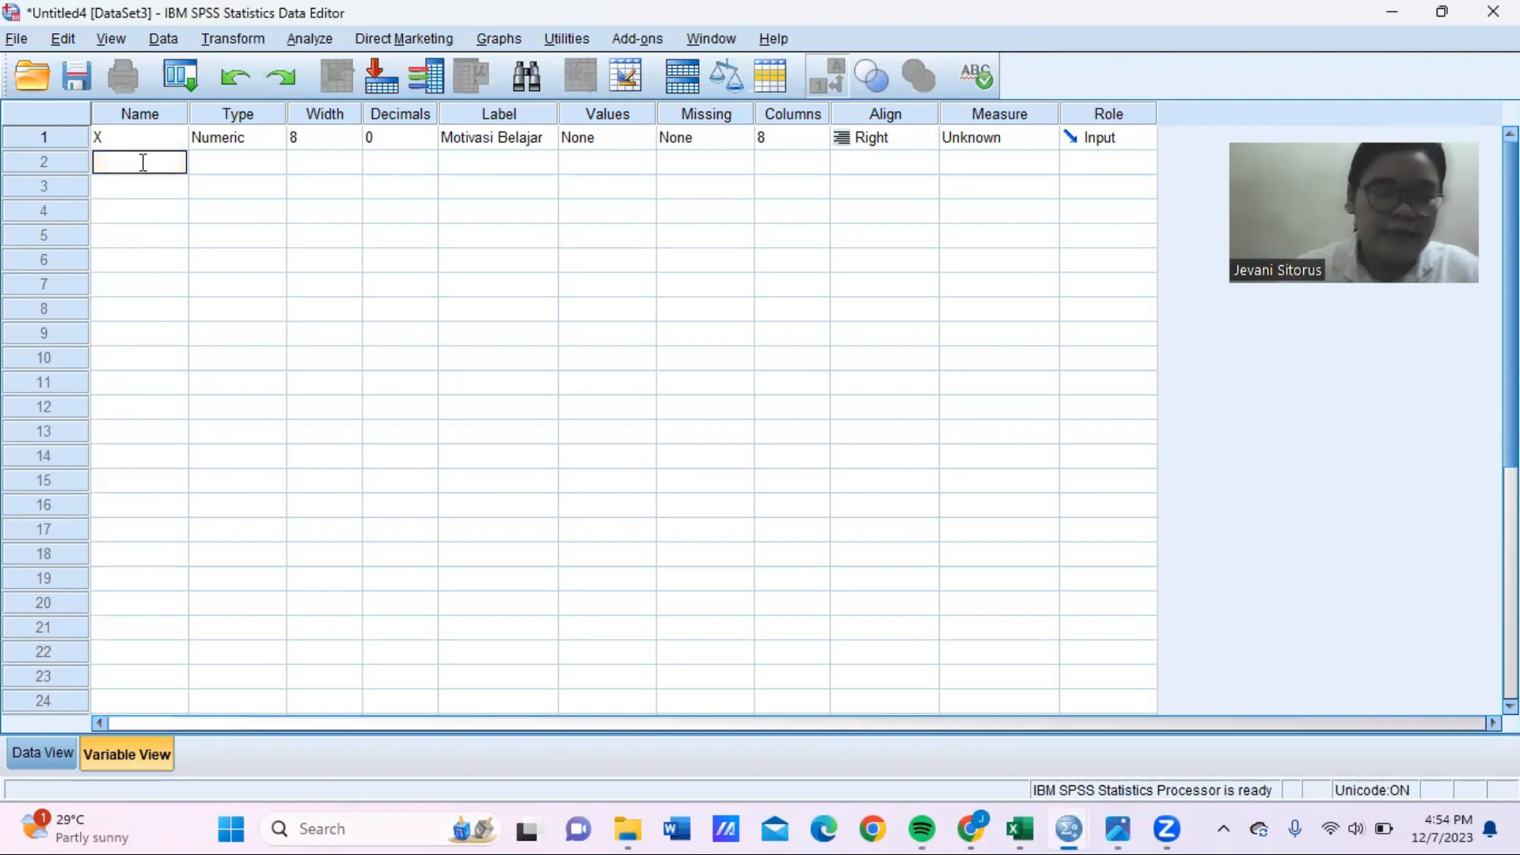
pyautogui.write('Y')
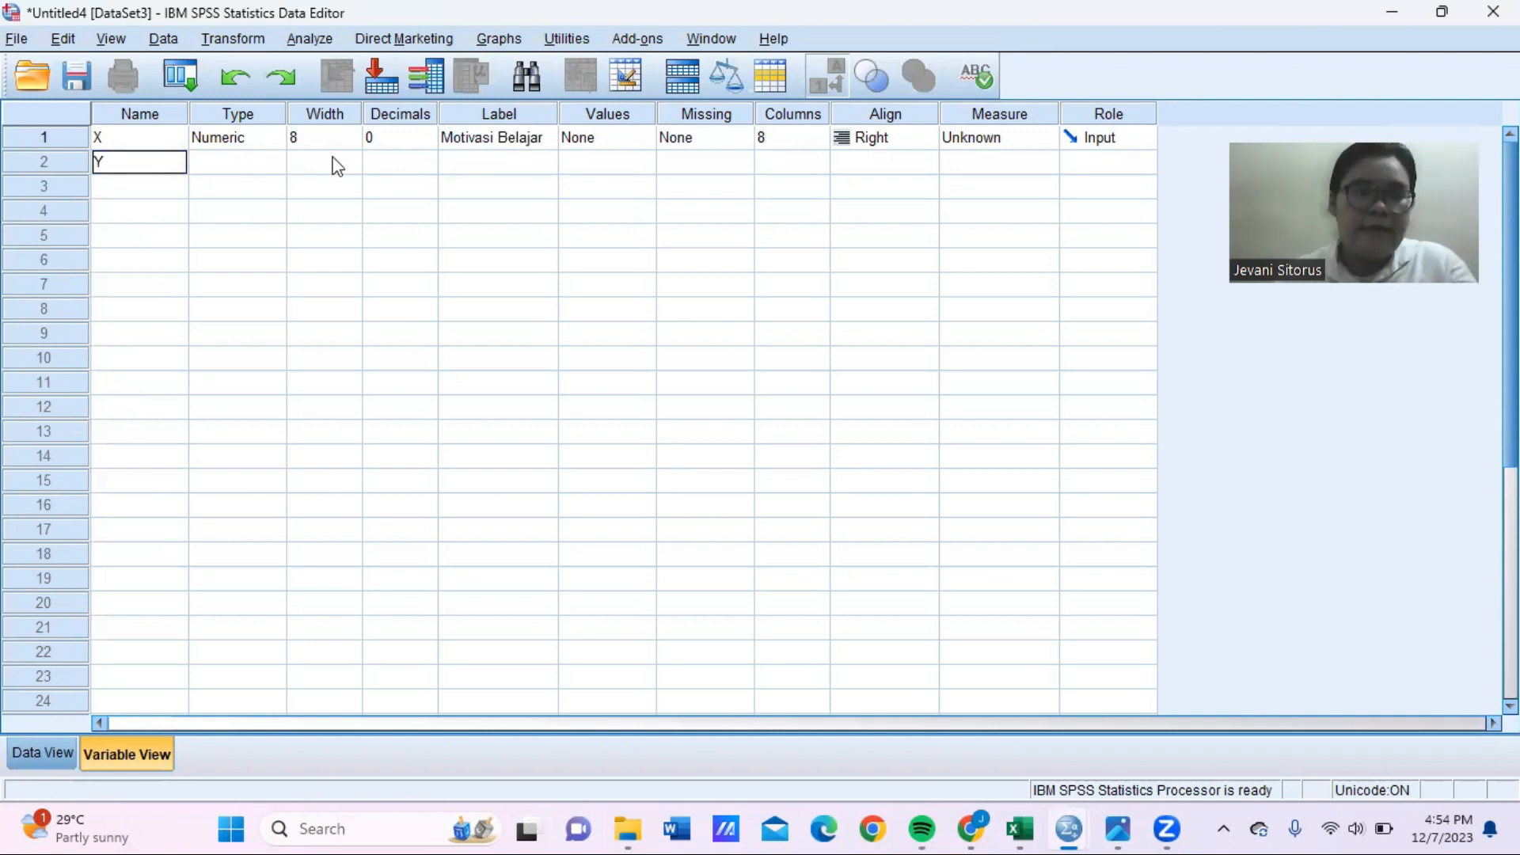
# Label variable Y as "Hasil Belajar"
pyautogui.click(470, 164)
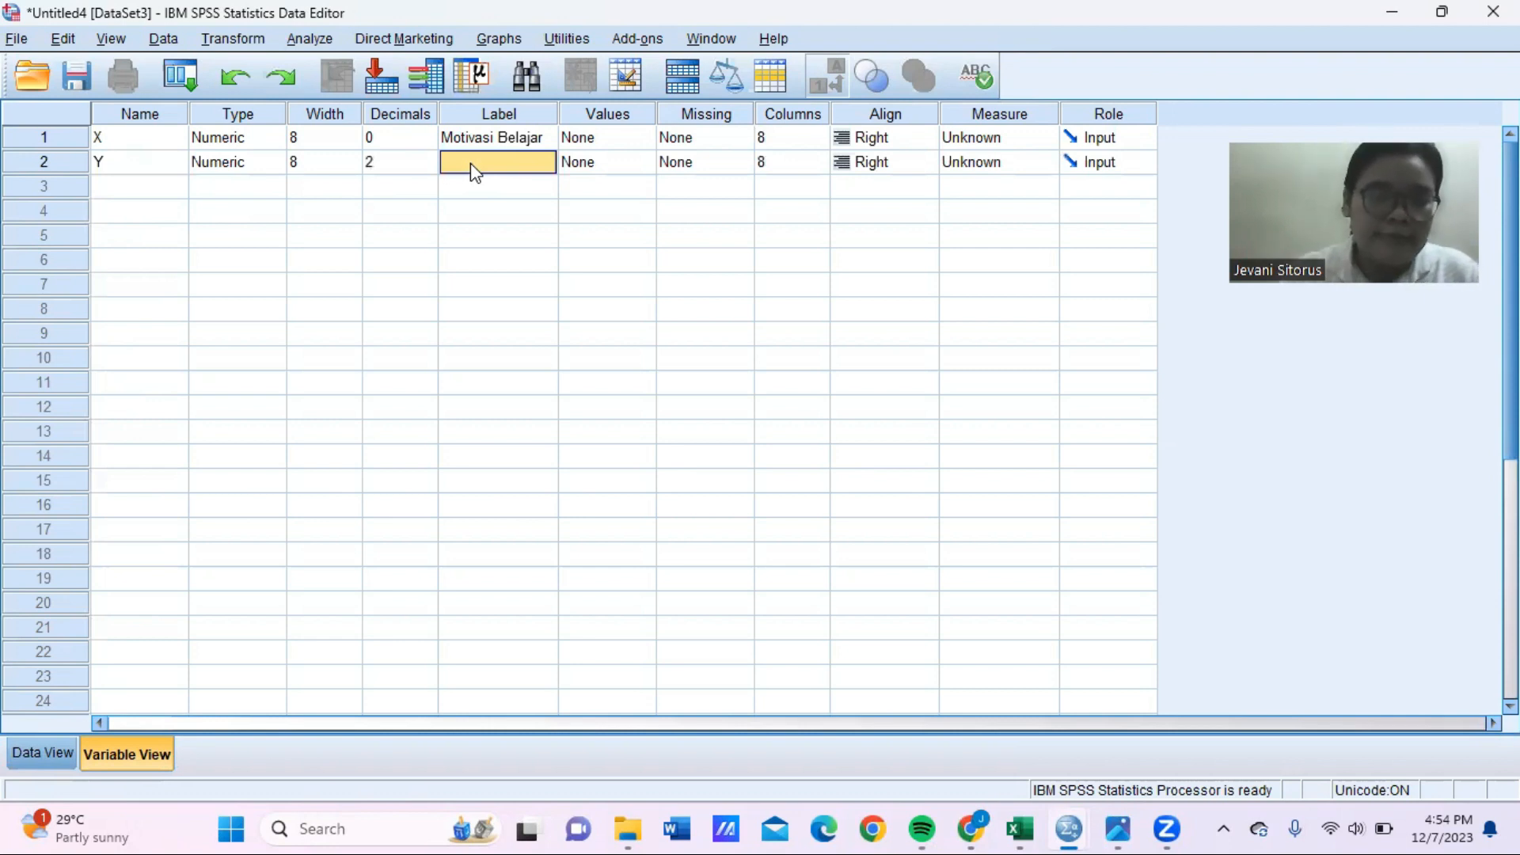
pyautogui.write('H')
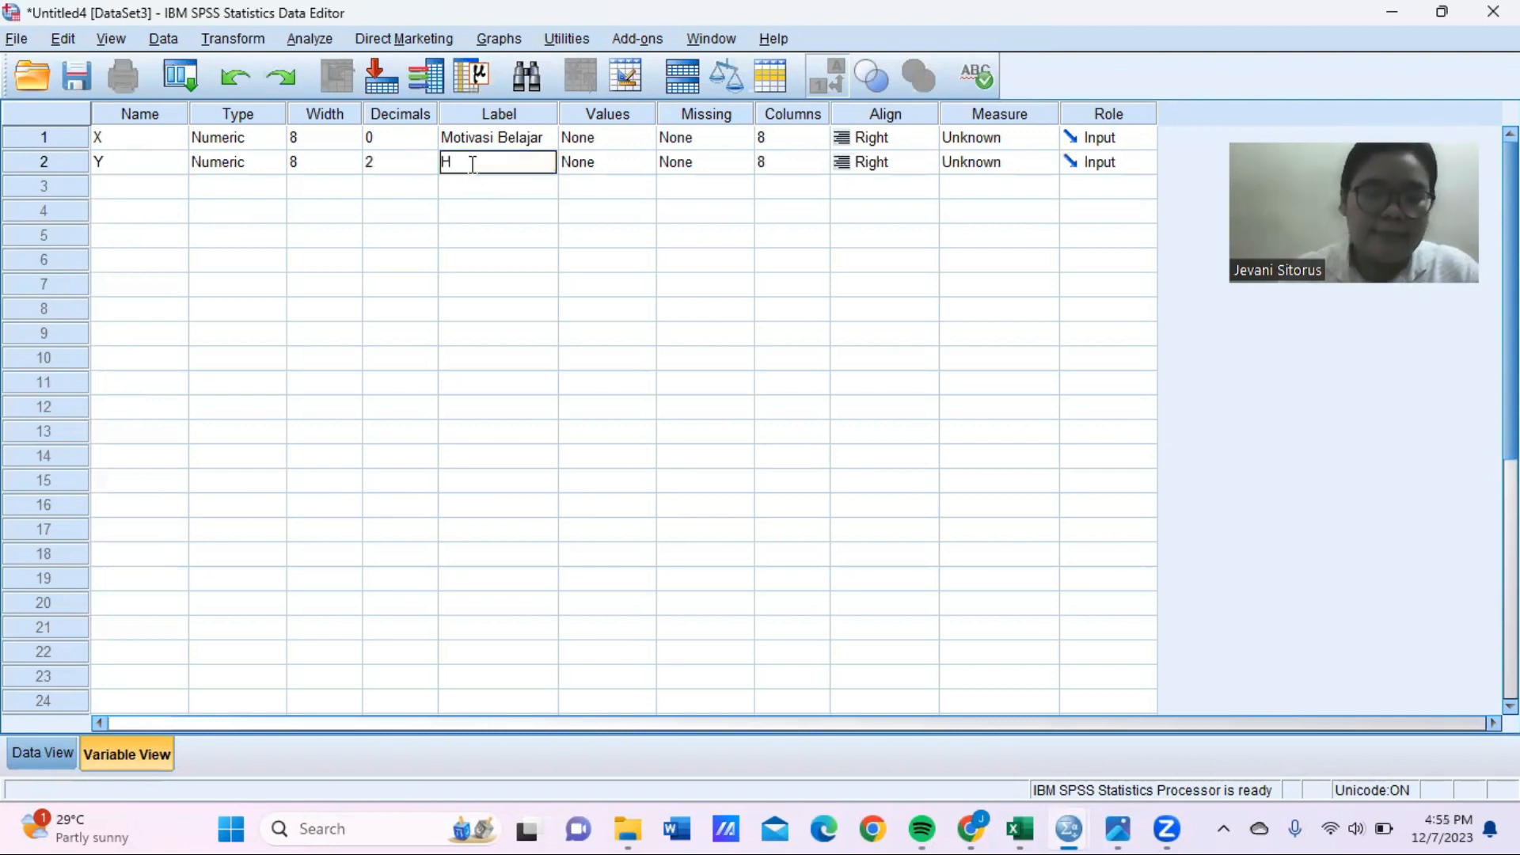
pyautogui.write('asil N')
pyautogui.press('Return')
pyautogui.click(496, 163)
pyautogui.click(496, 161)
pyautogui.press('BackSpace')
pyautogui.write('B')
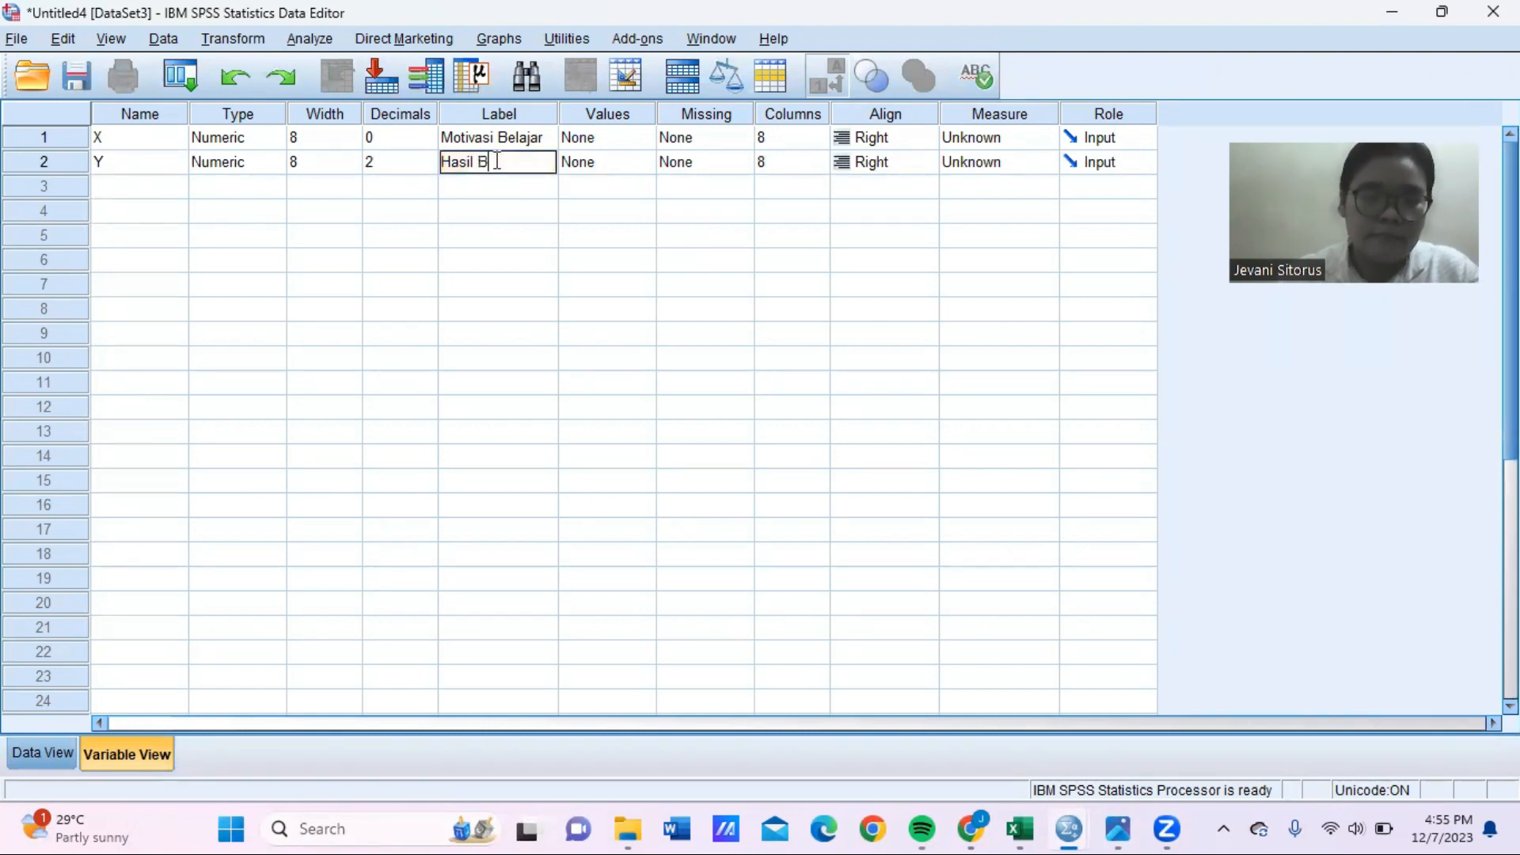
pyautogui.write('elajar')
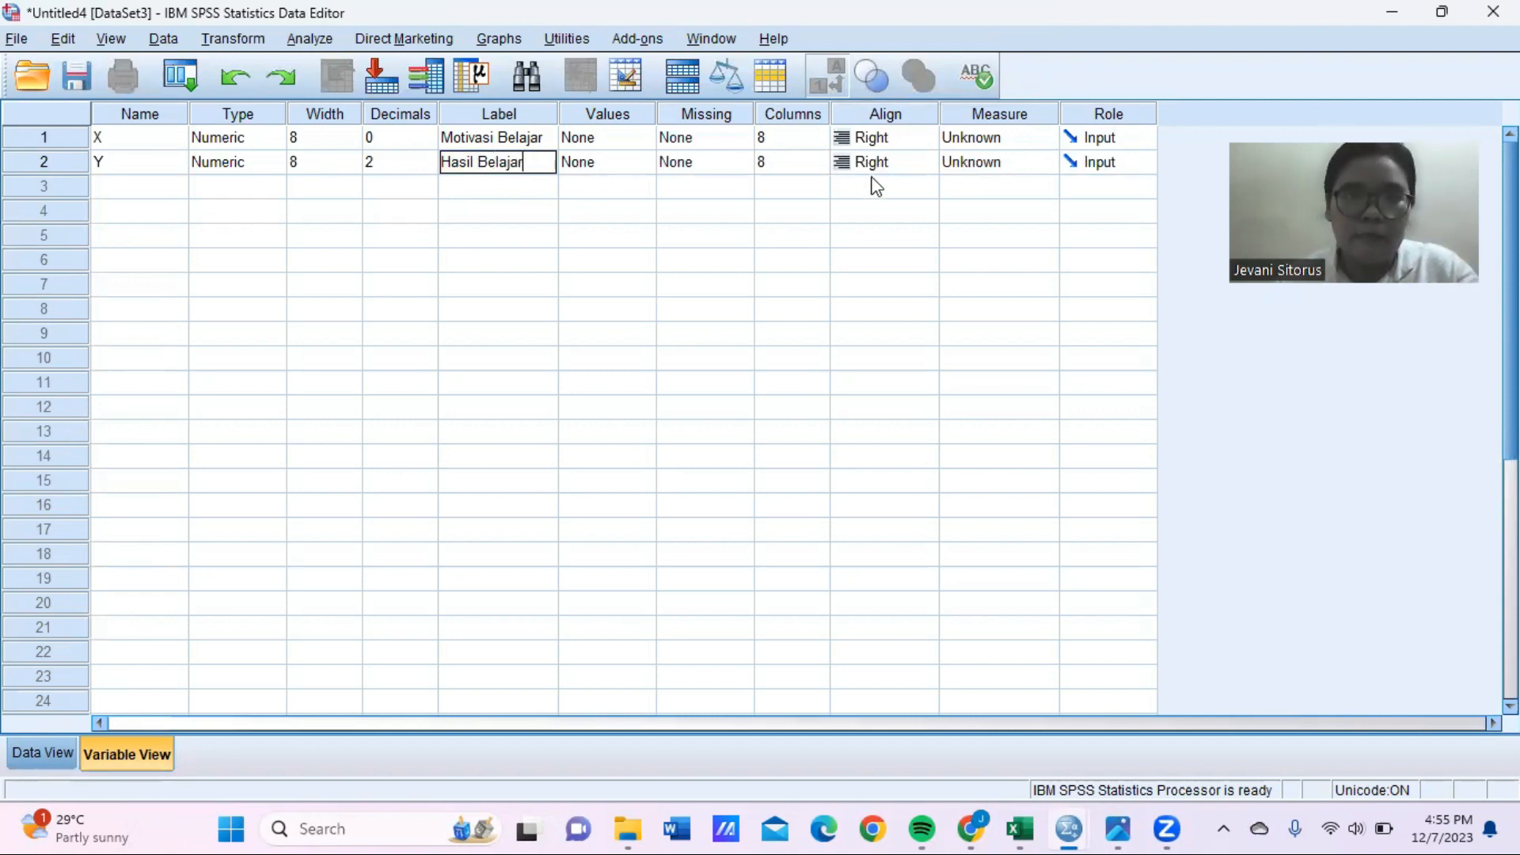
# Set the measurement level of both variables X and Y to Scale
pyautogui.click(916, 162)
pyautogui.click(995, 135)
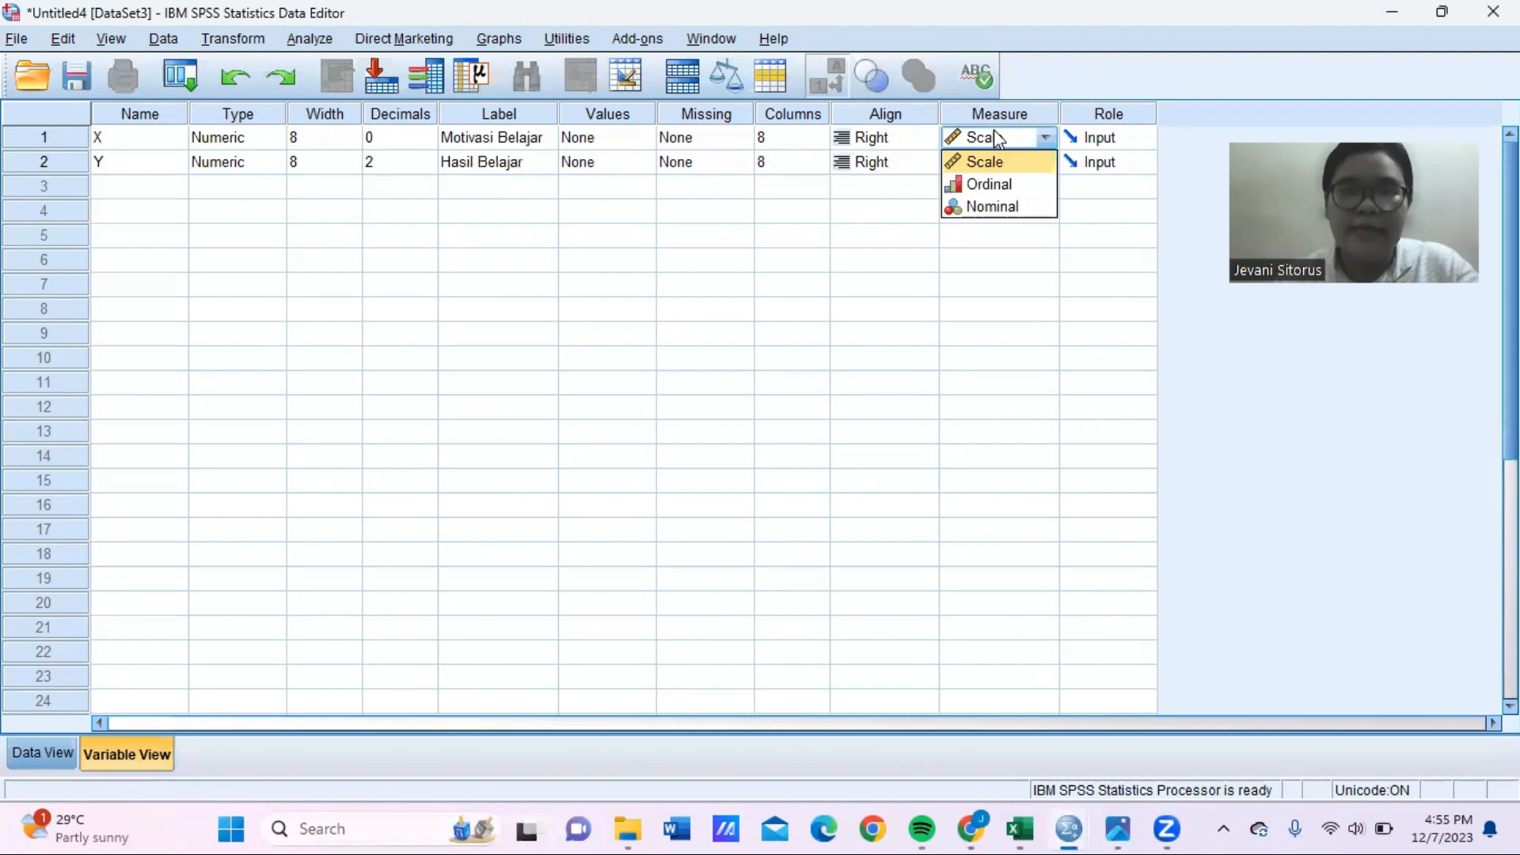
pyautogui.click(1001, 161)
pyautogui.click(1038, 163)
pyautogui.click(1017, 188)
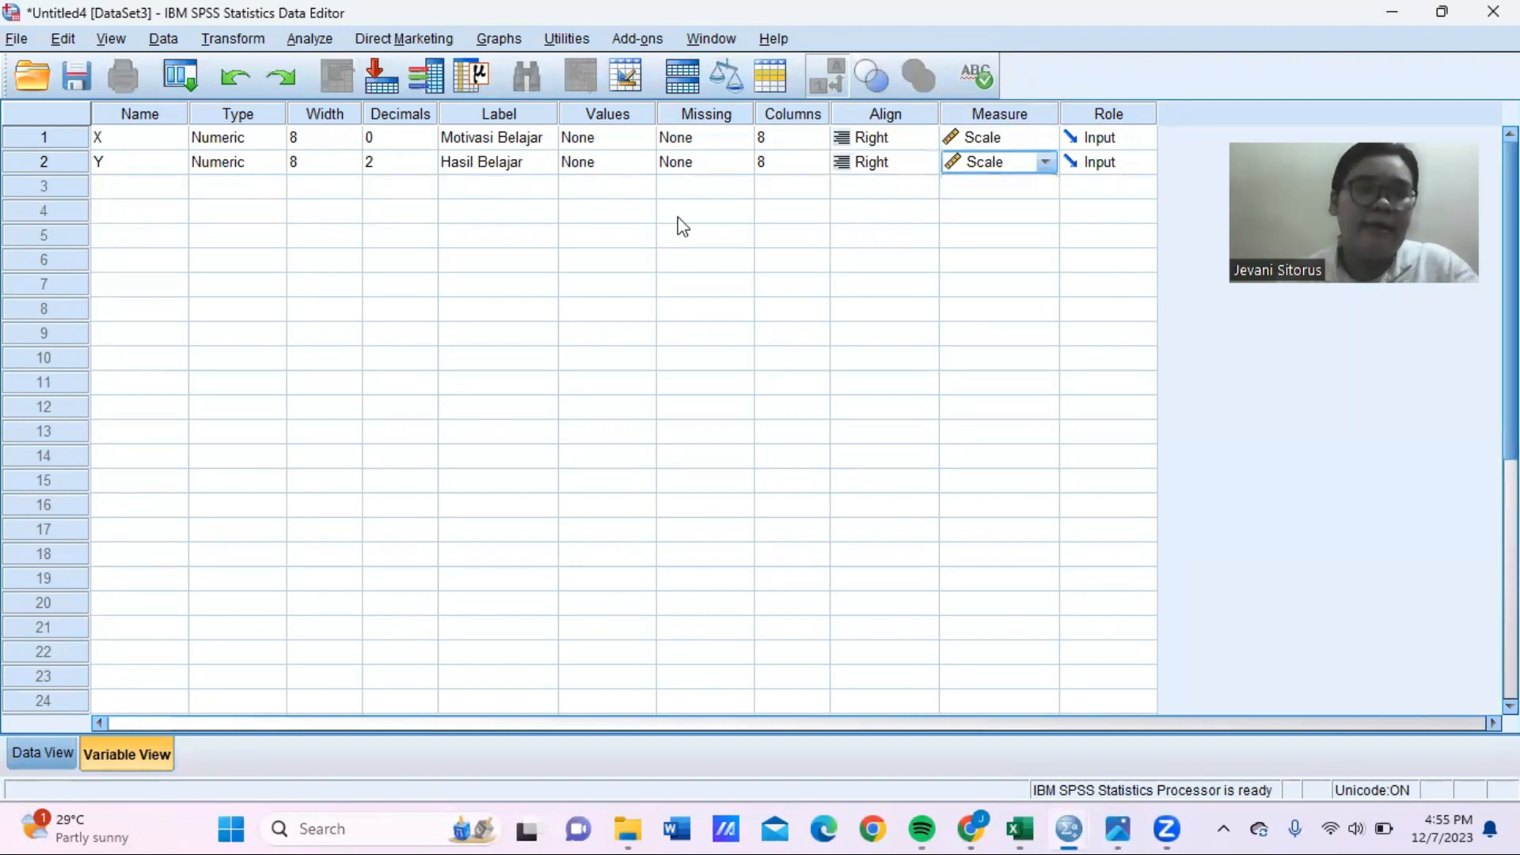
# Set the decimals of variable Y to 0 and display the dataset's data view
pyautogui.click(396, 161)
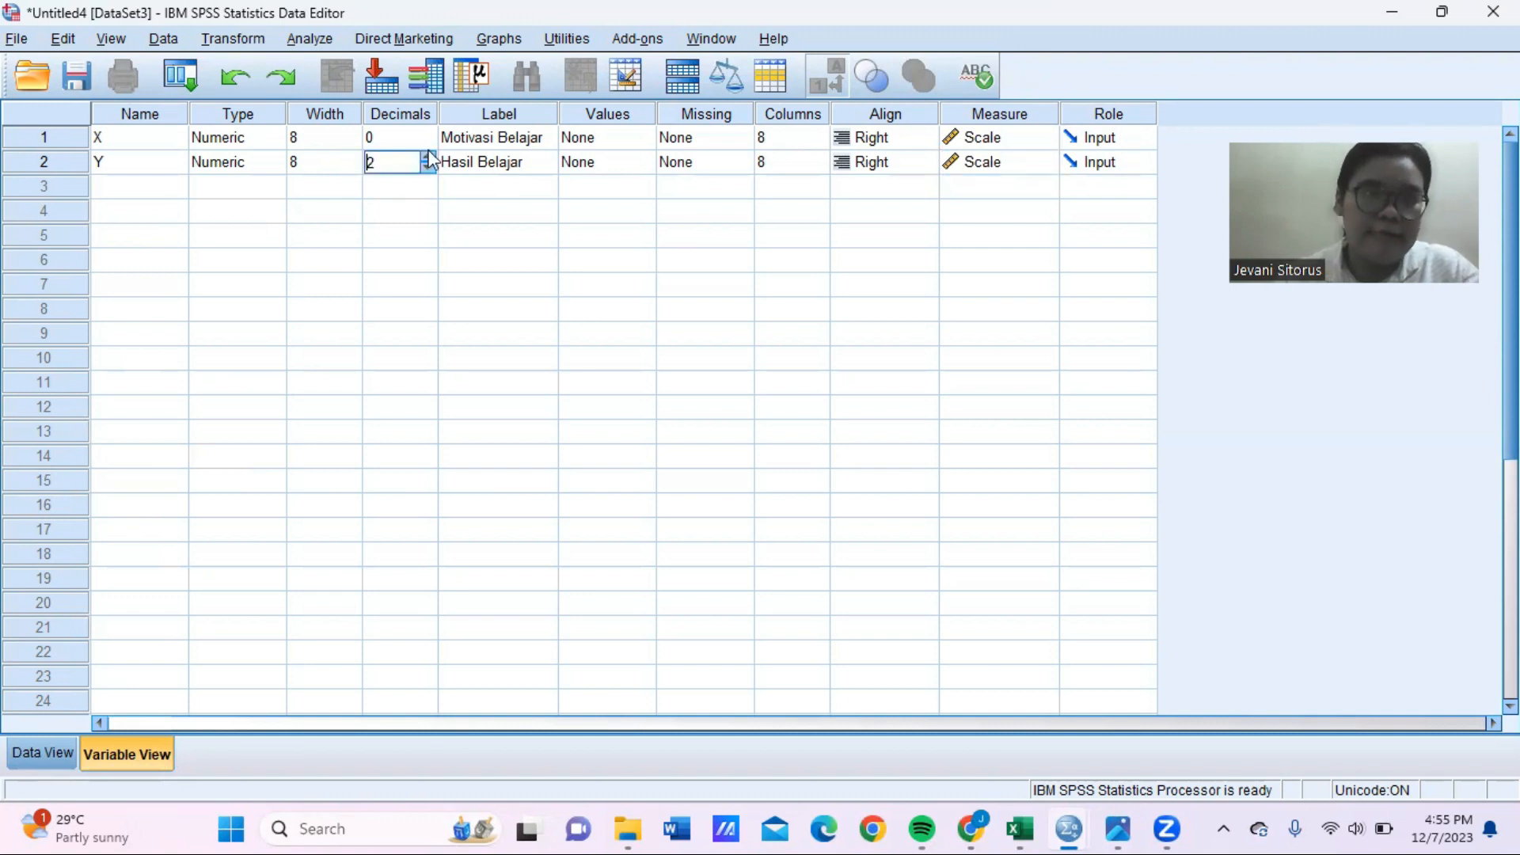
pyautogui.click(427, 167)
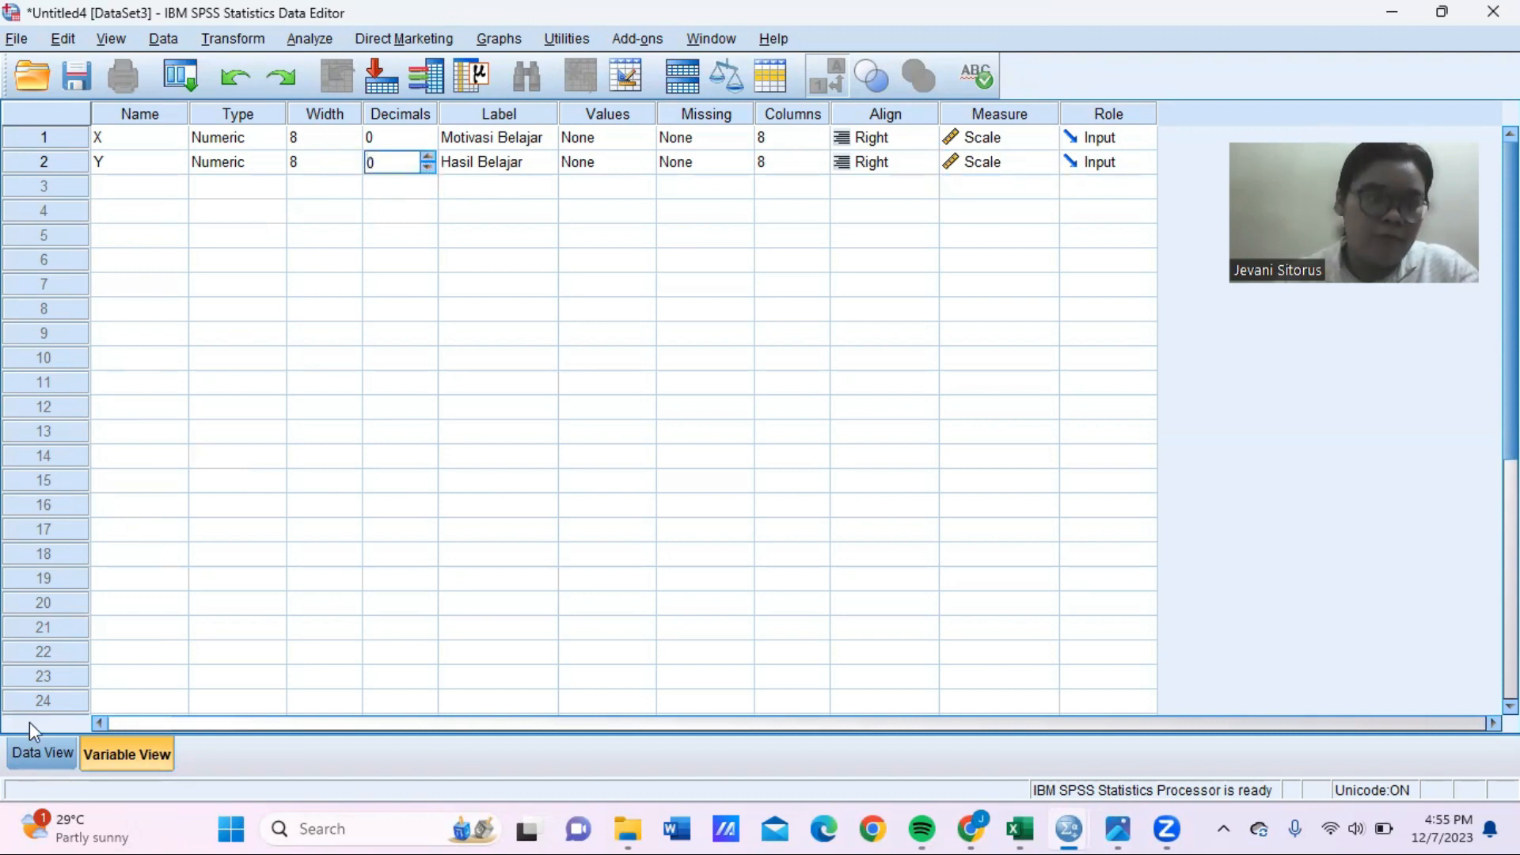
pyautogui.click(46, 751)
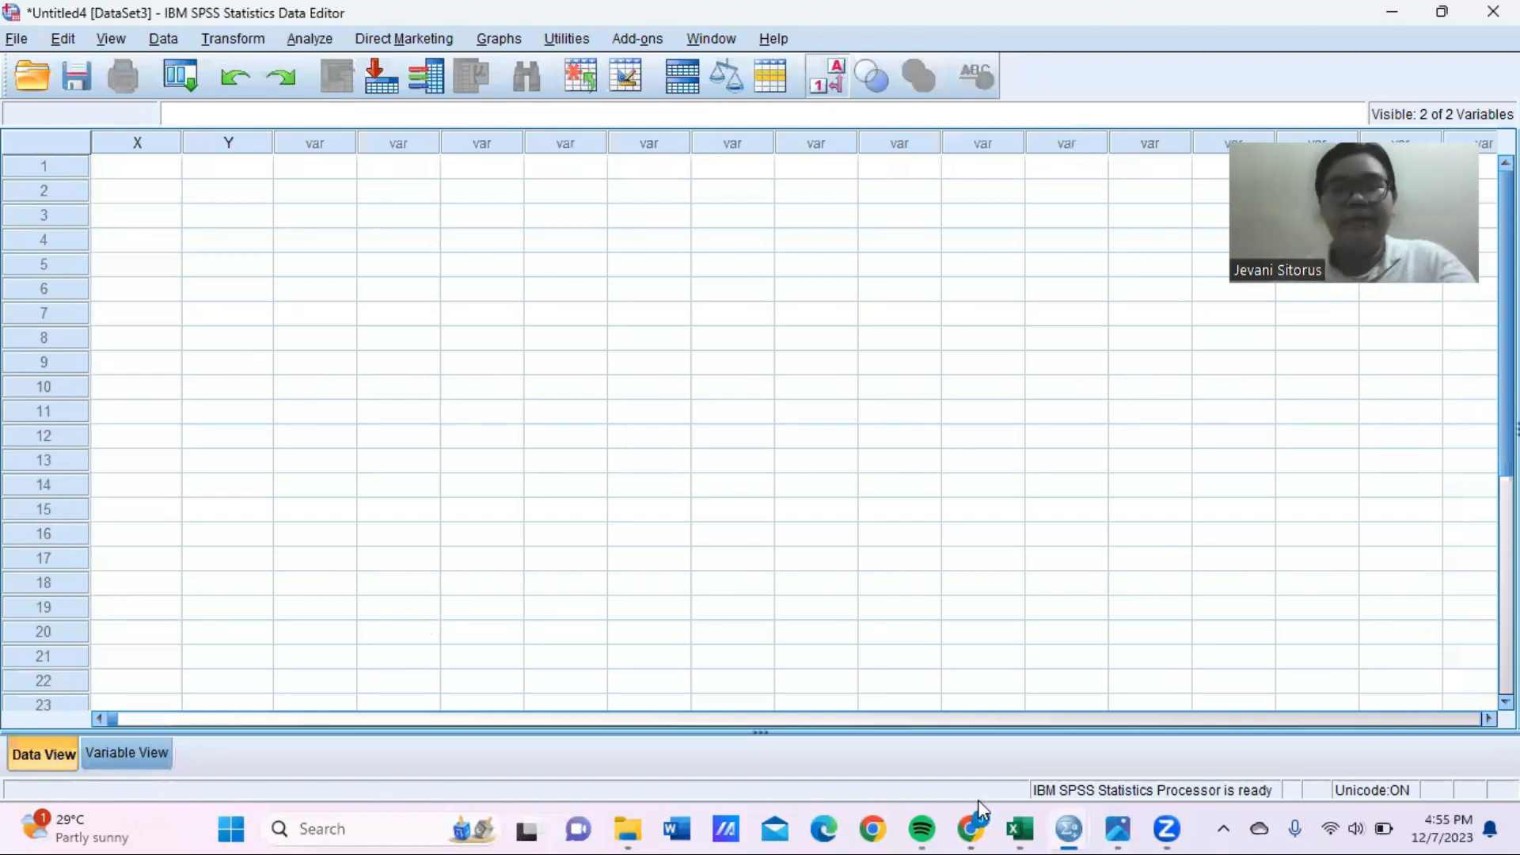
# Switch to the Excel workbook "data coba coba" and copy the values in A2:B21 without the headers
pyautogui.moveTo(1019, 829)
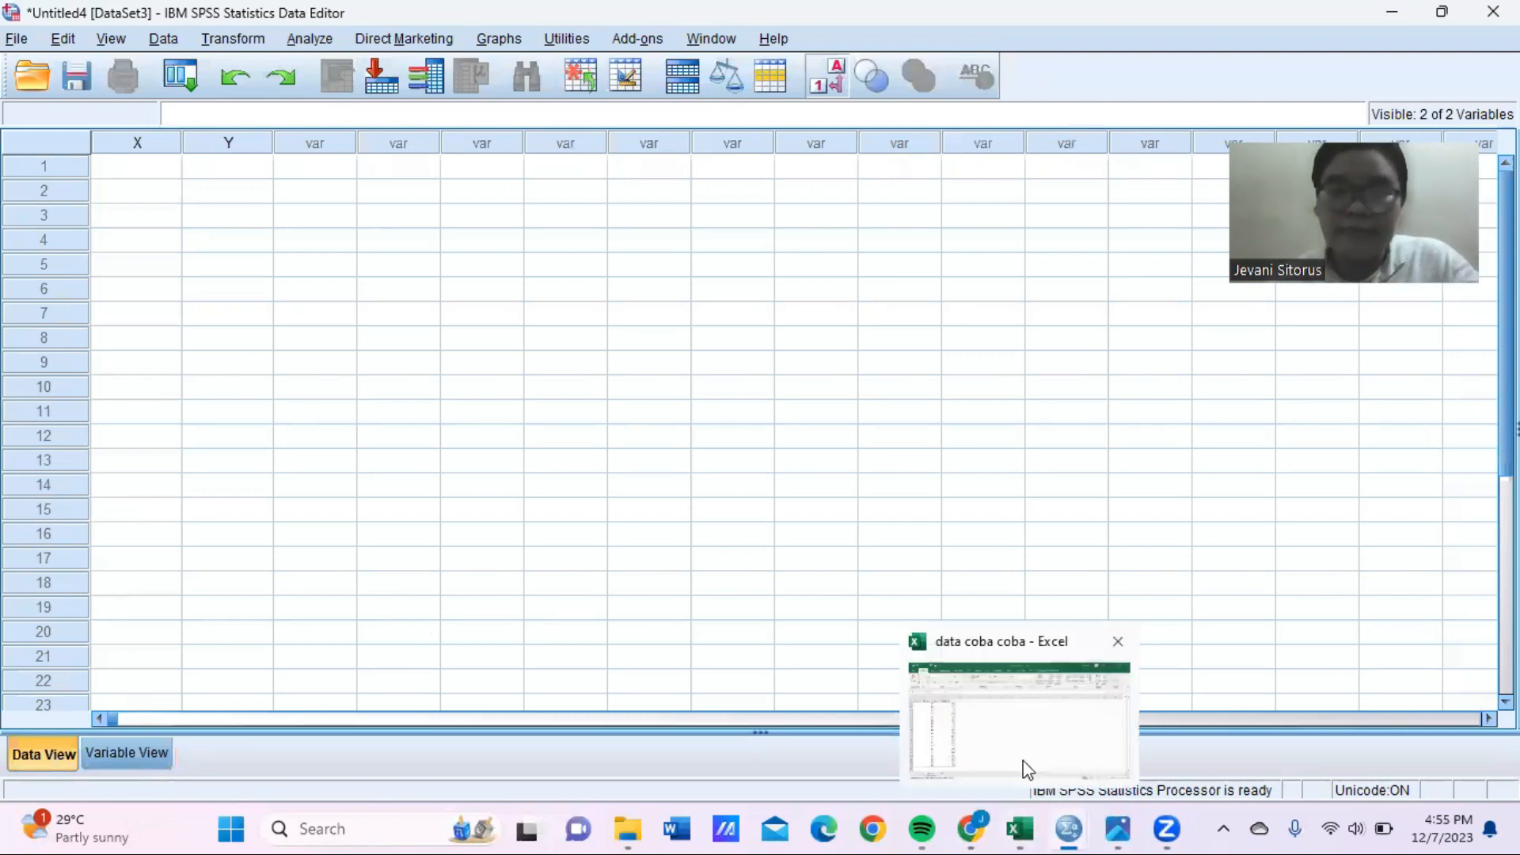
pyautogui.click(1021, 766)
pyautogui.click(174, 305)
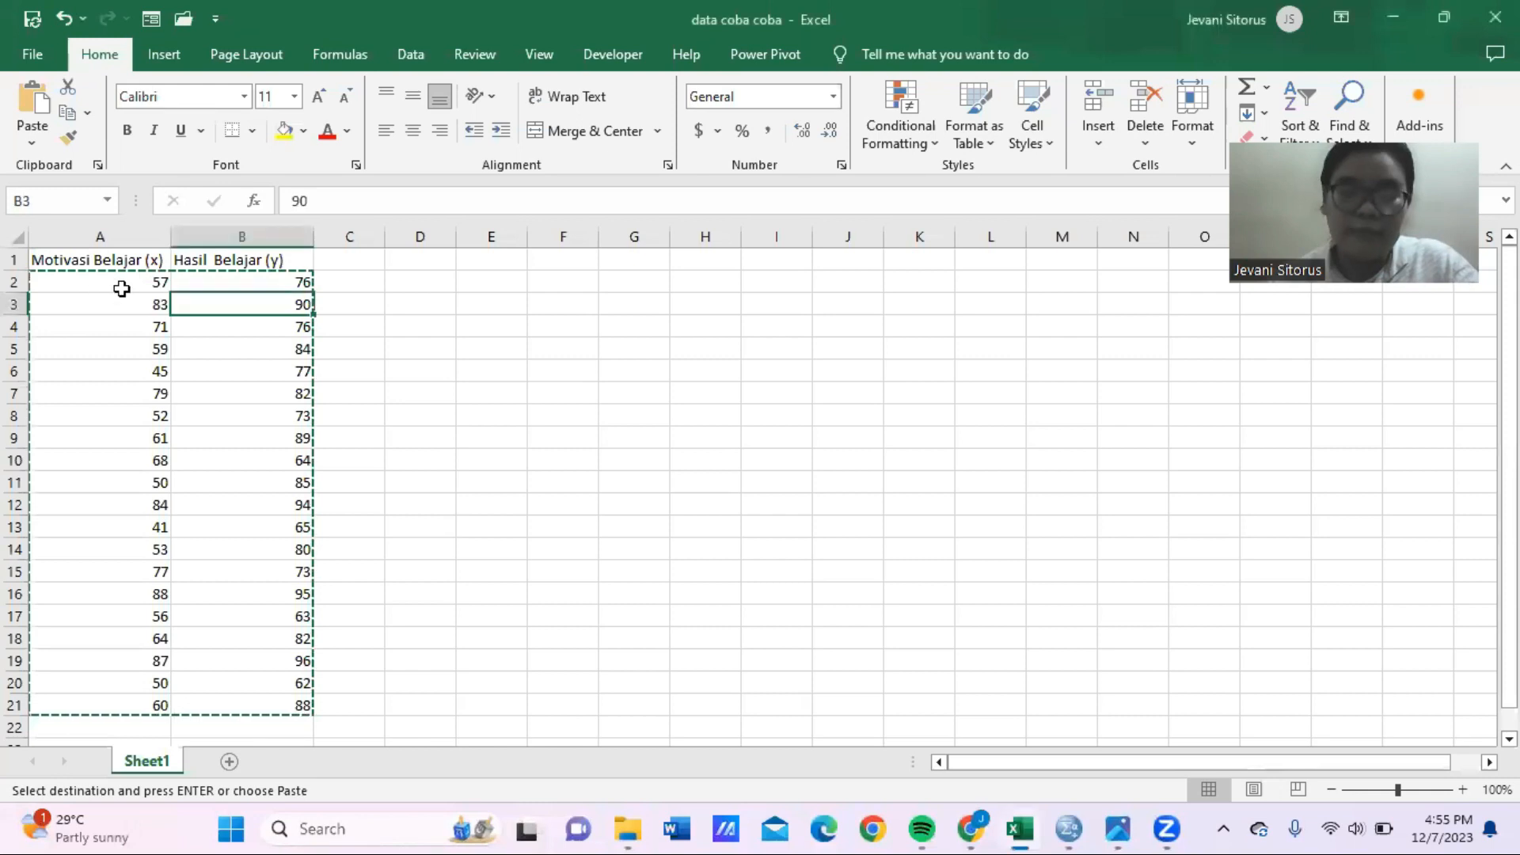
pyautogui.moveTo(158, 281); pyautogui.dragTo(273, 715)
pyautogui.hotkey('ctrl', 'c')
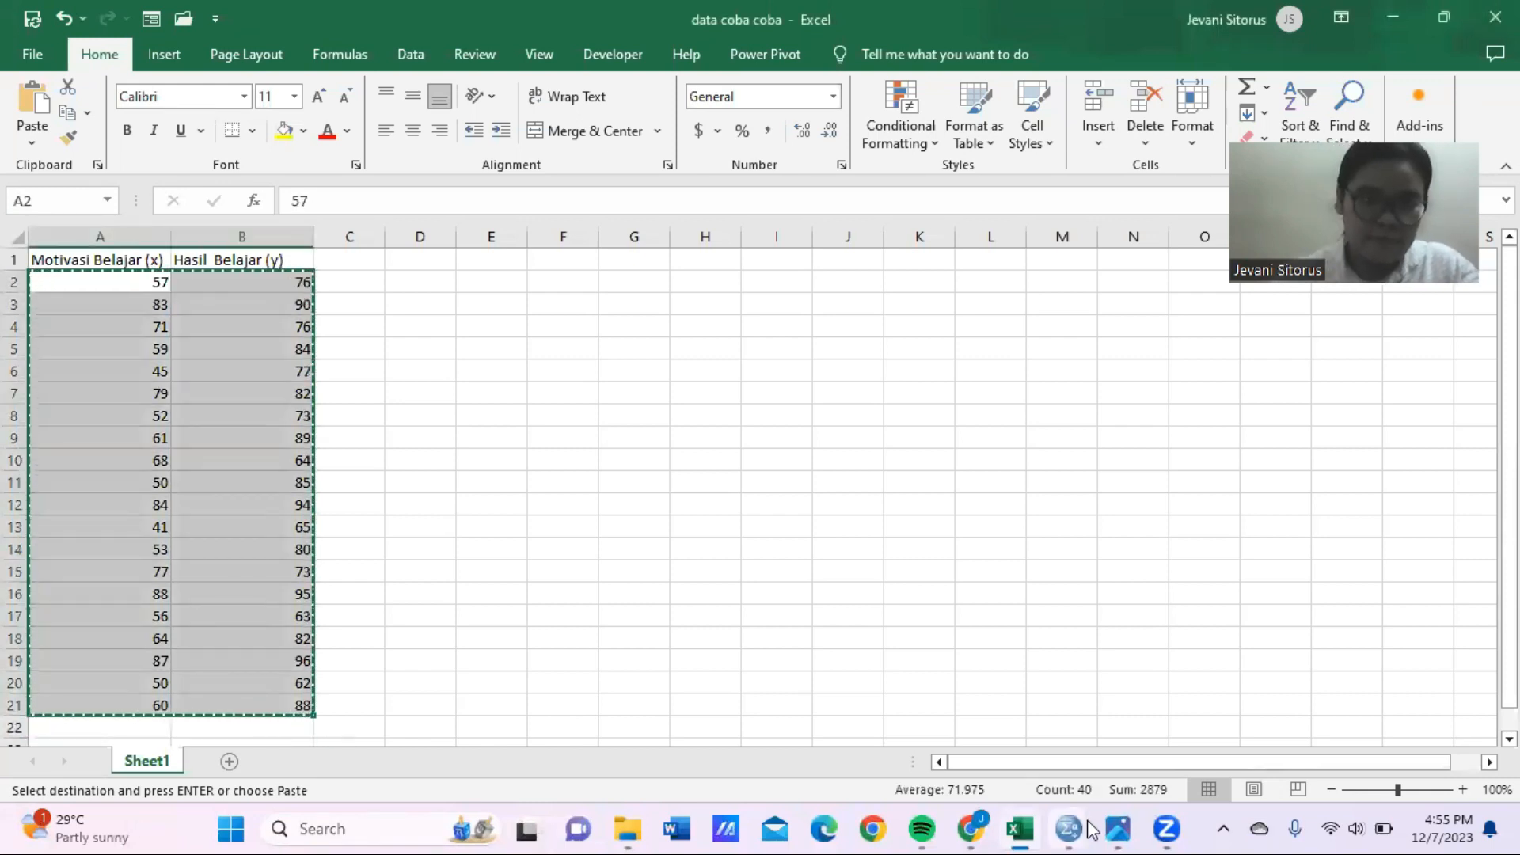
# Return to the Untitled4 dataset in SPSS and paste the copied values into X and Y, starting at the first case of X
pyautogui.moveTo(1069, 829)
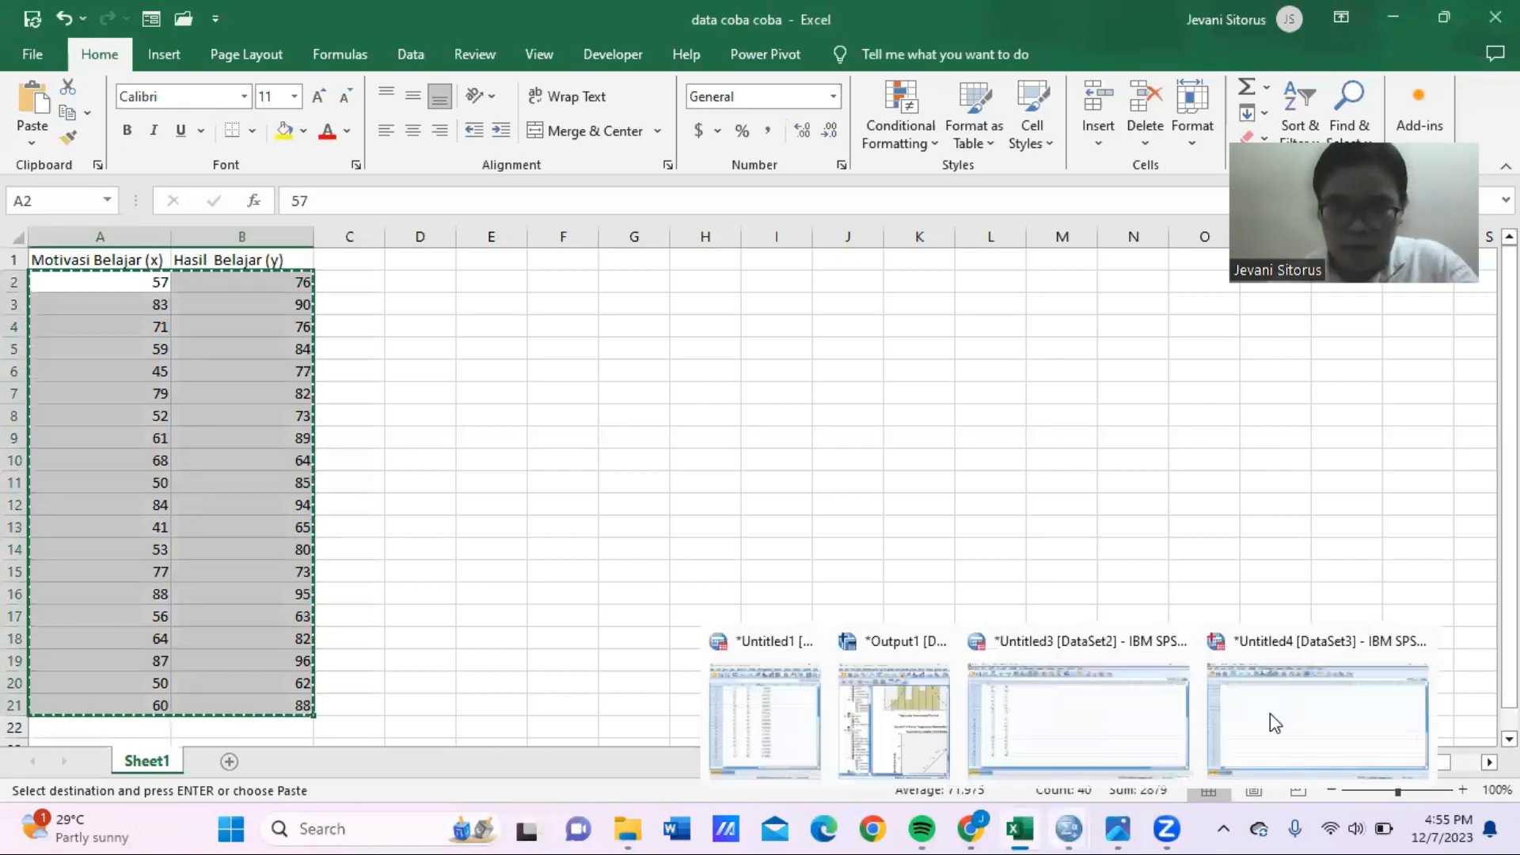
pyautogui.click(1275, 722)
pyautogui.click(144, 170)
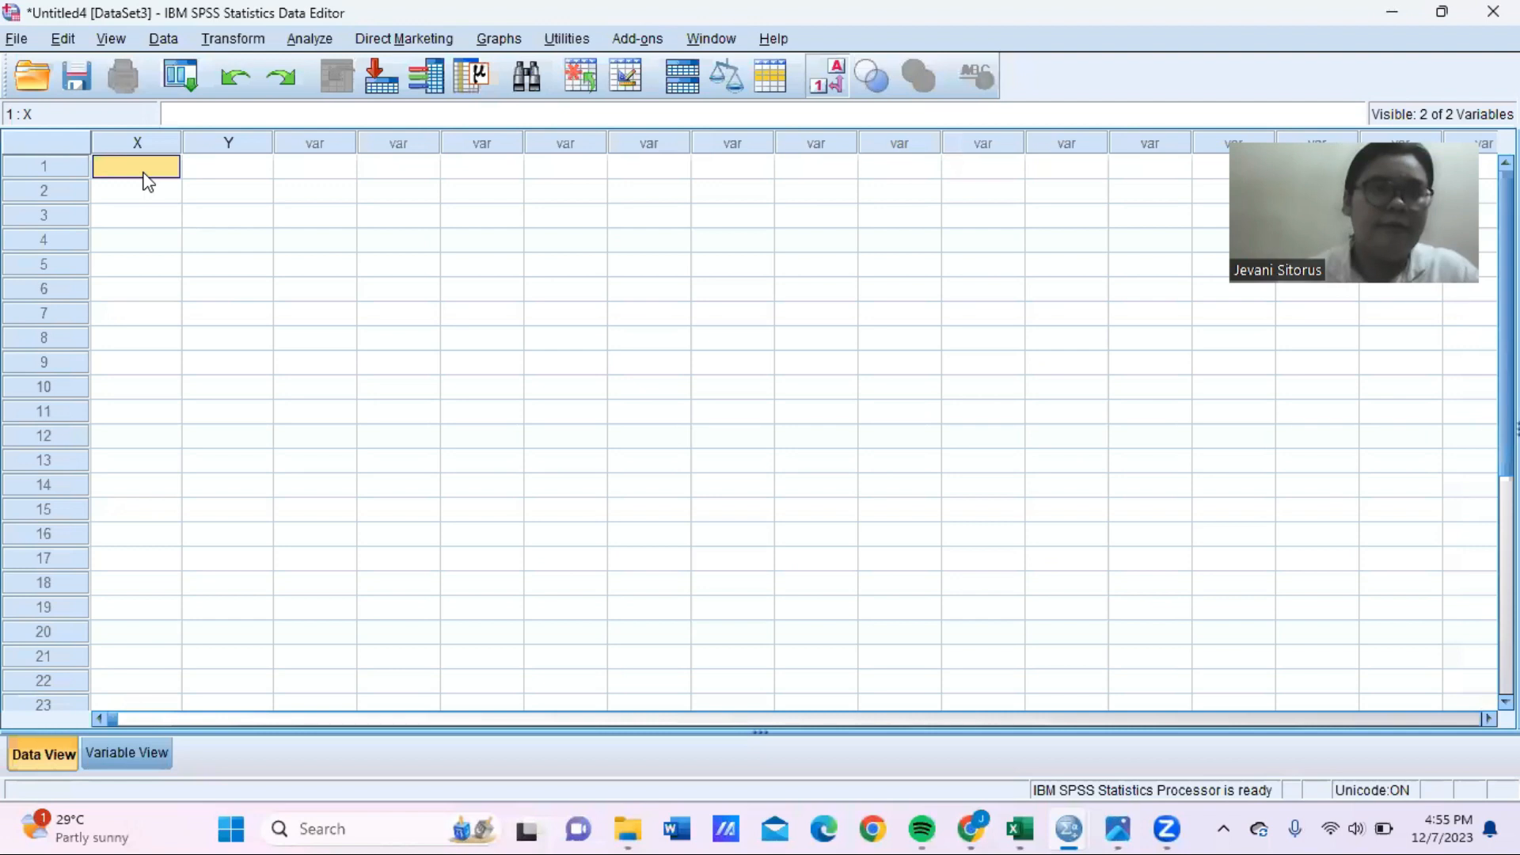
pyautogui.hotkey('ctrl', 'v')
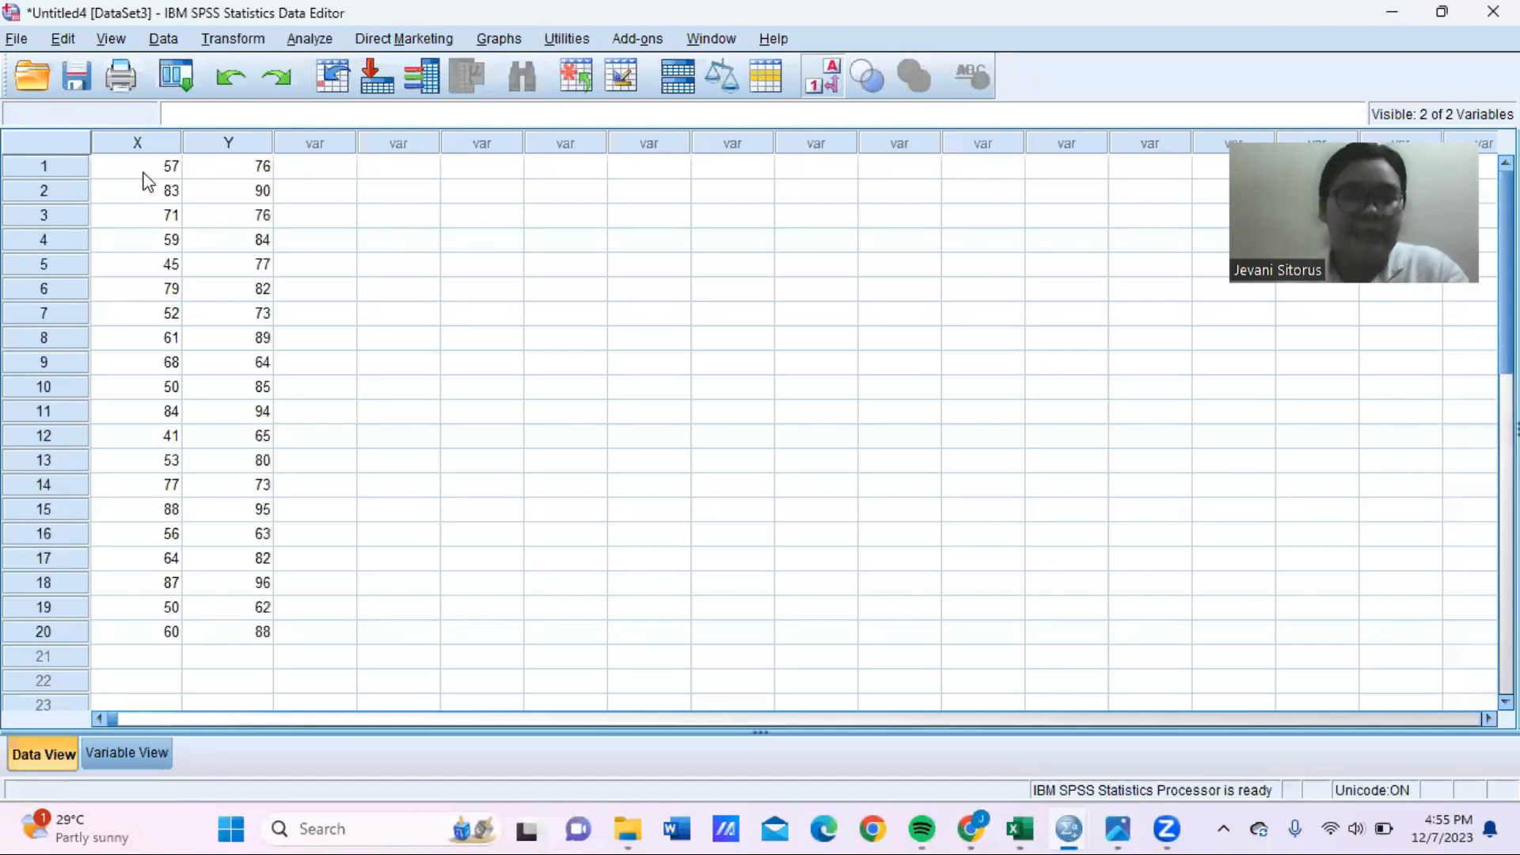
# Start a Linear Regression analysis on the dataset
pyautogui.click(297, 39)
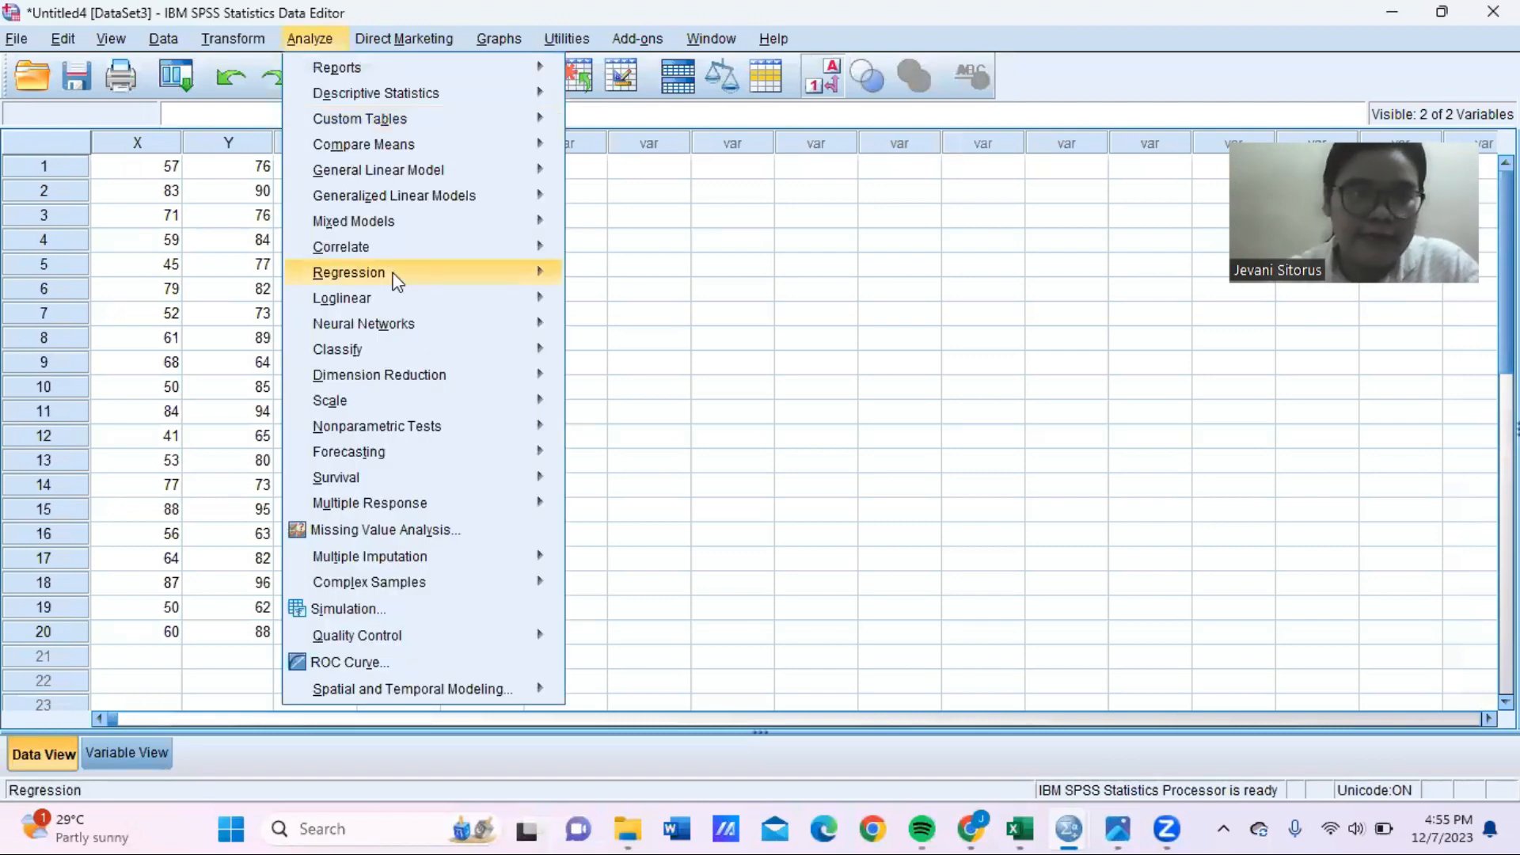
pyautogui.click(542, 273)
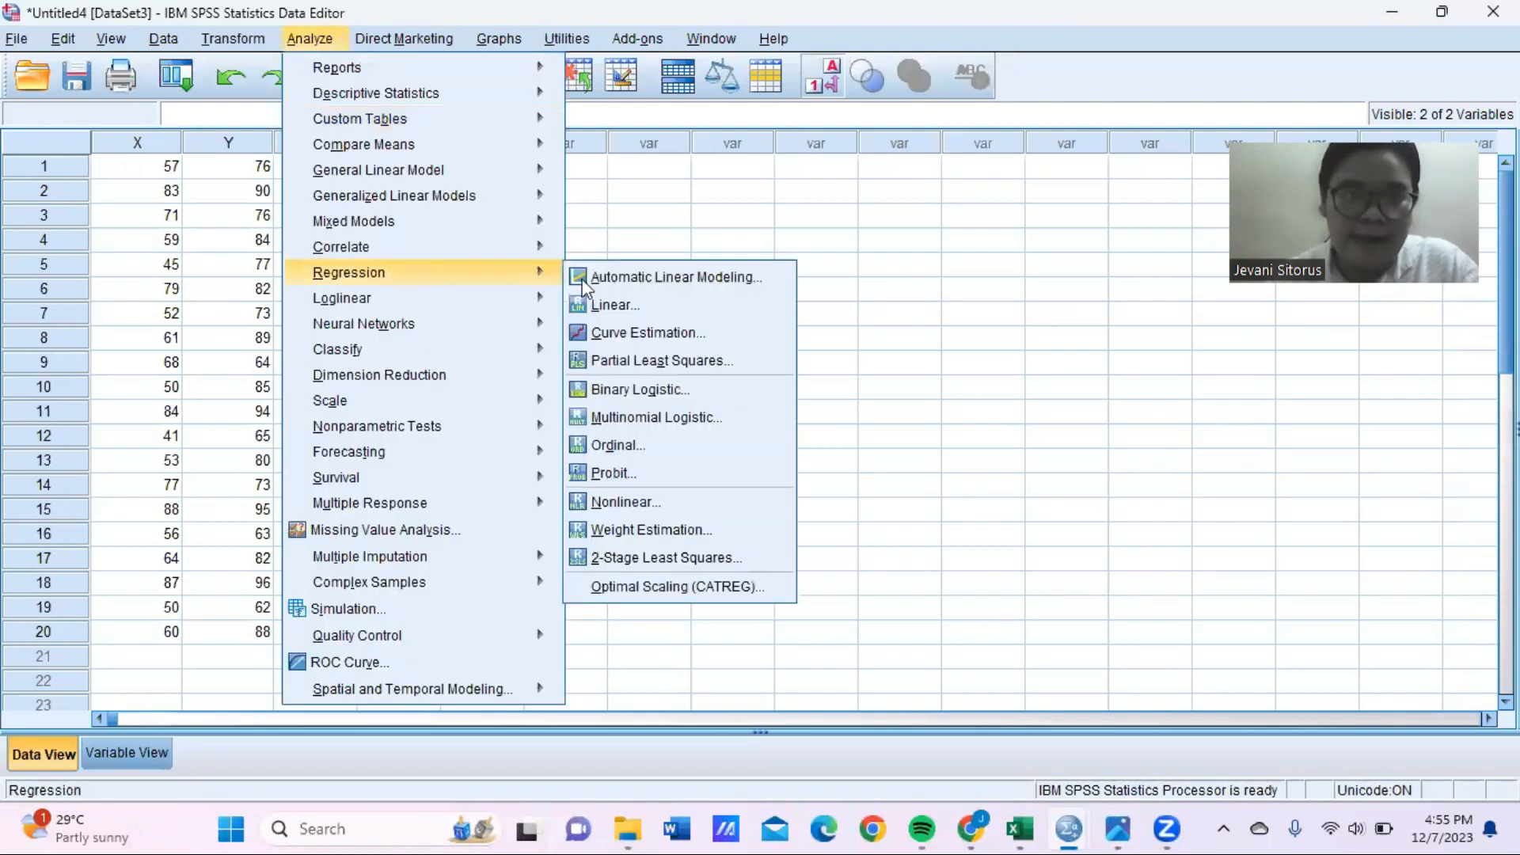
pyautogui.click(672, 309)
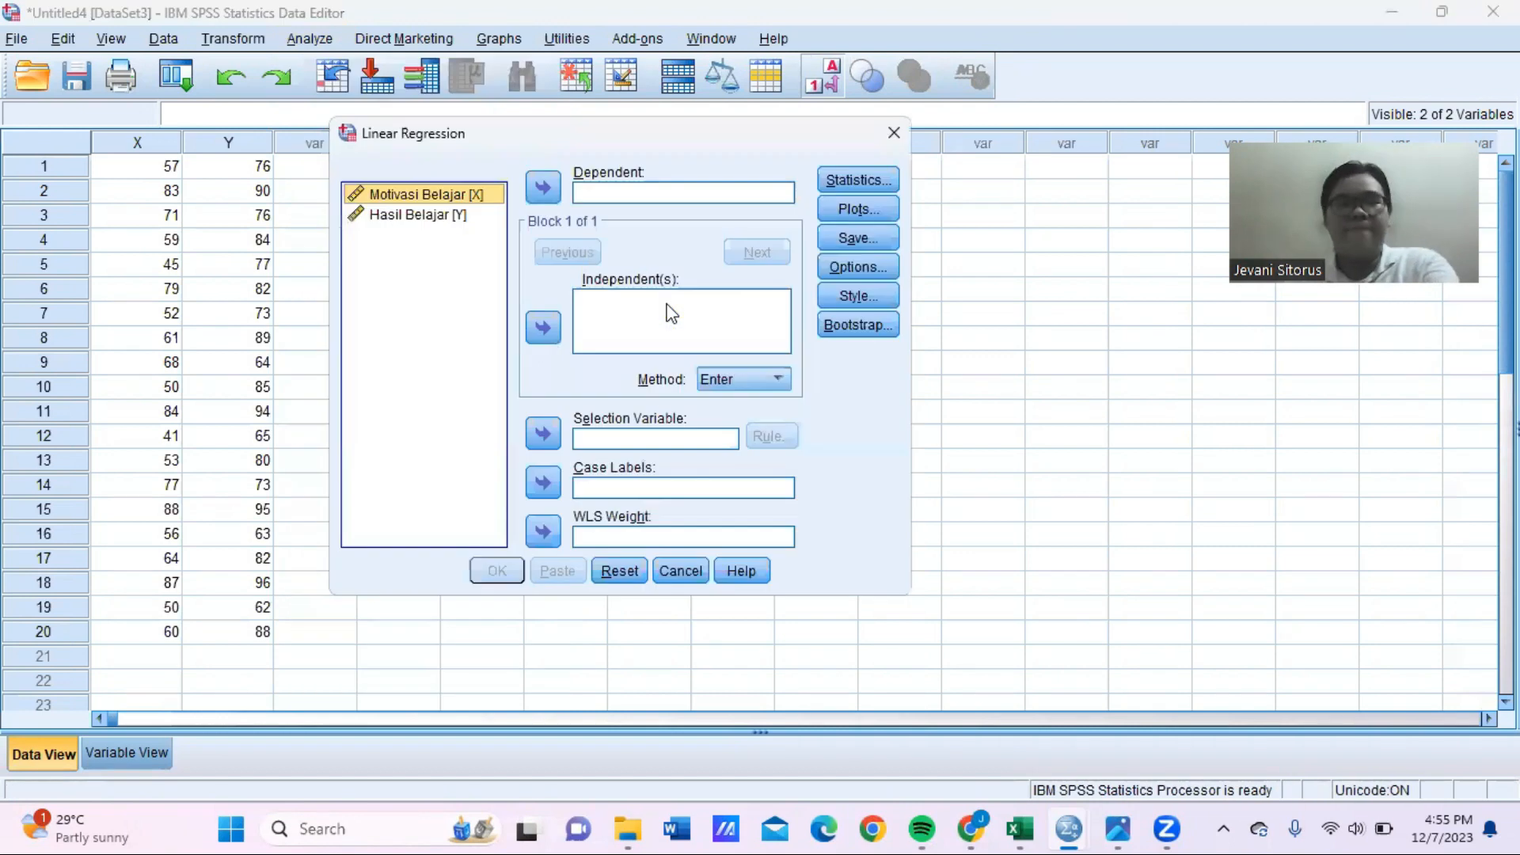
pyautogui.click(543, 328)
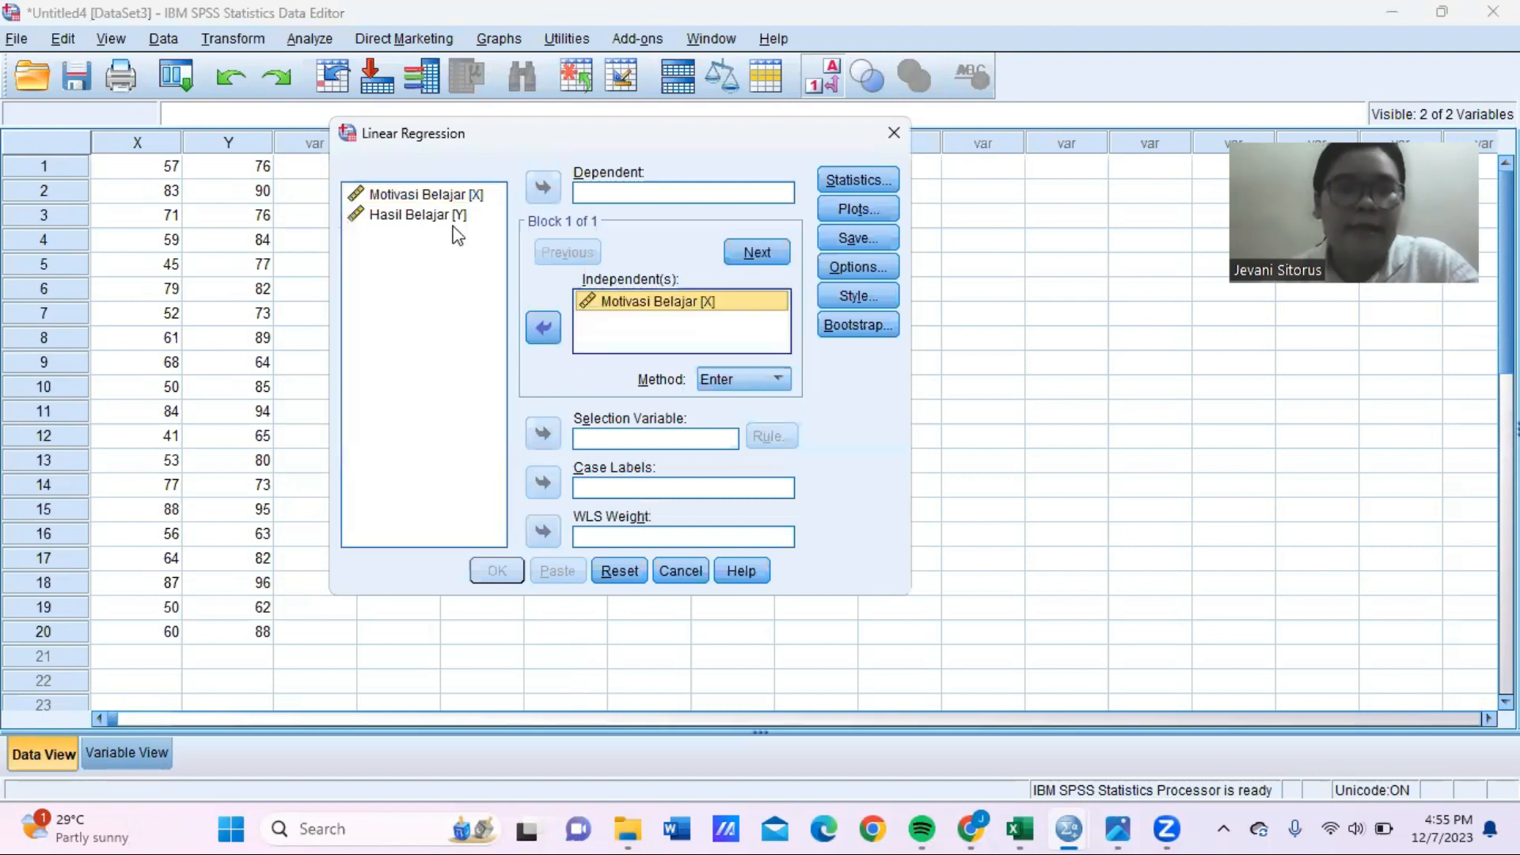
pyautogui.click(455, 215)
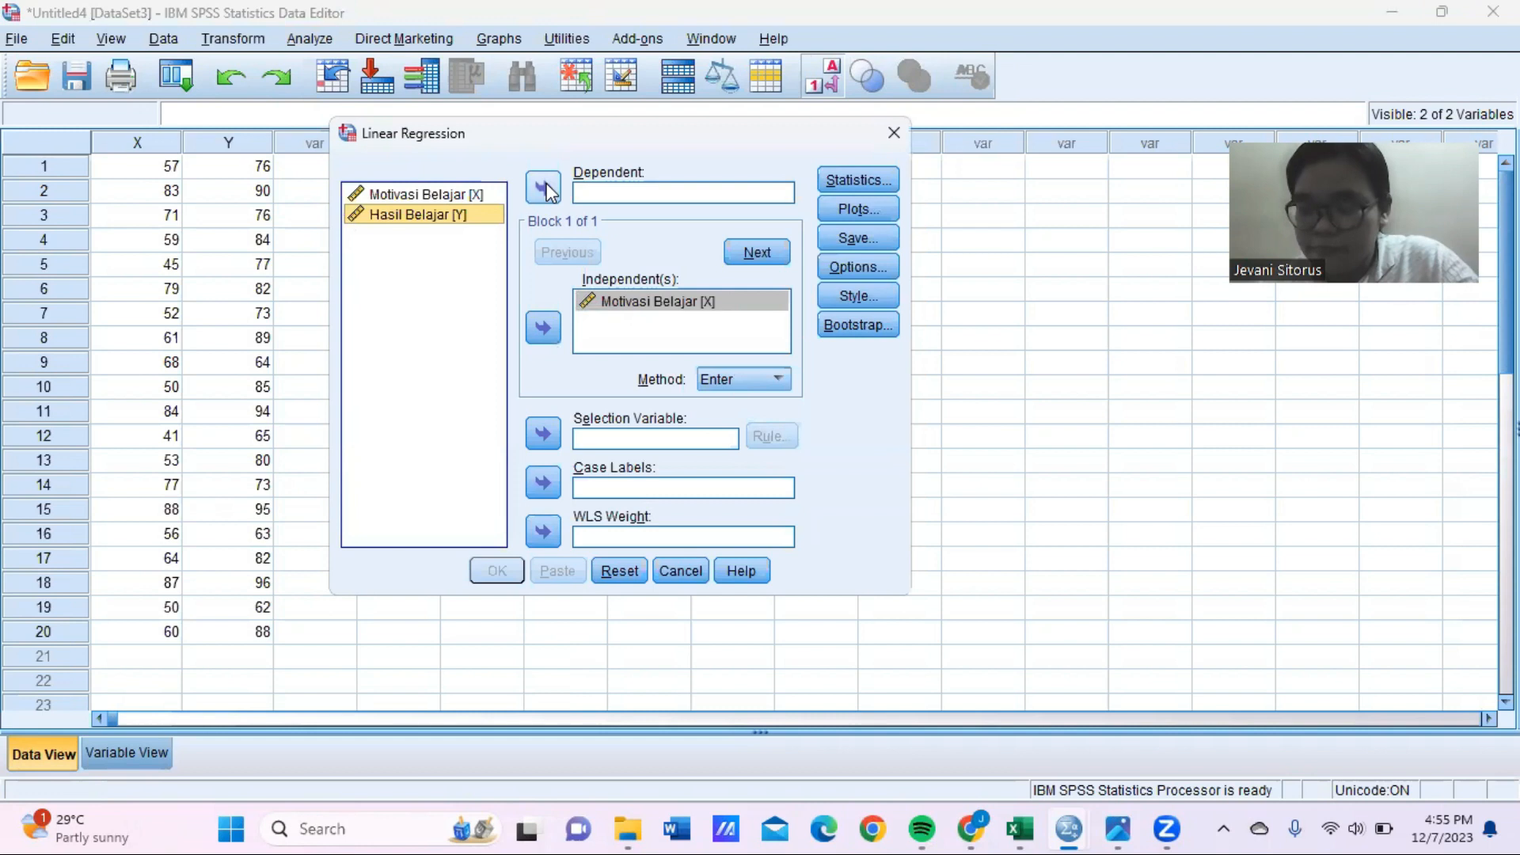
pyautogui.click(546, 191)
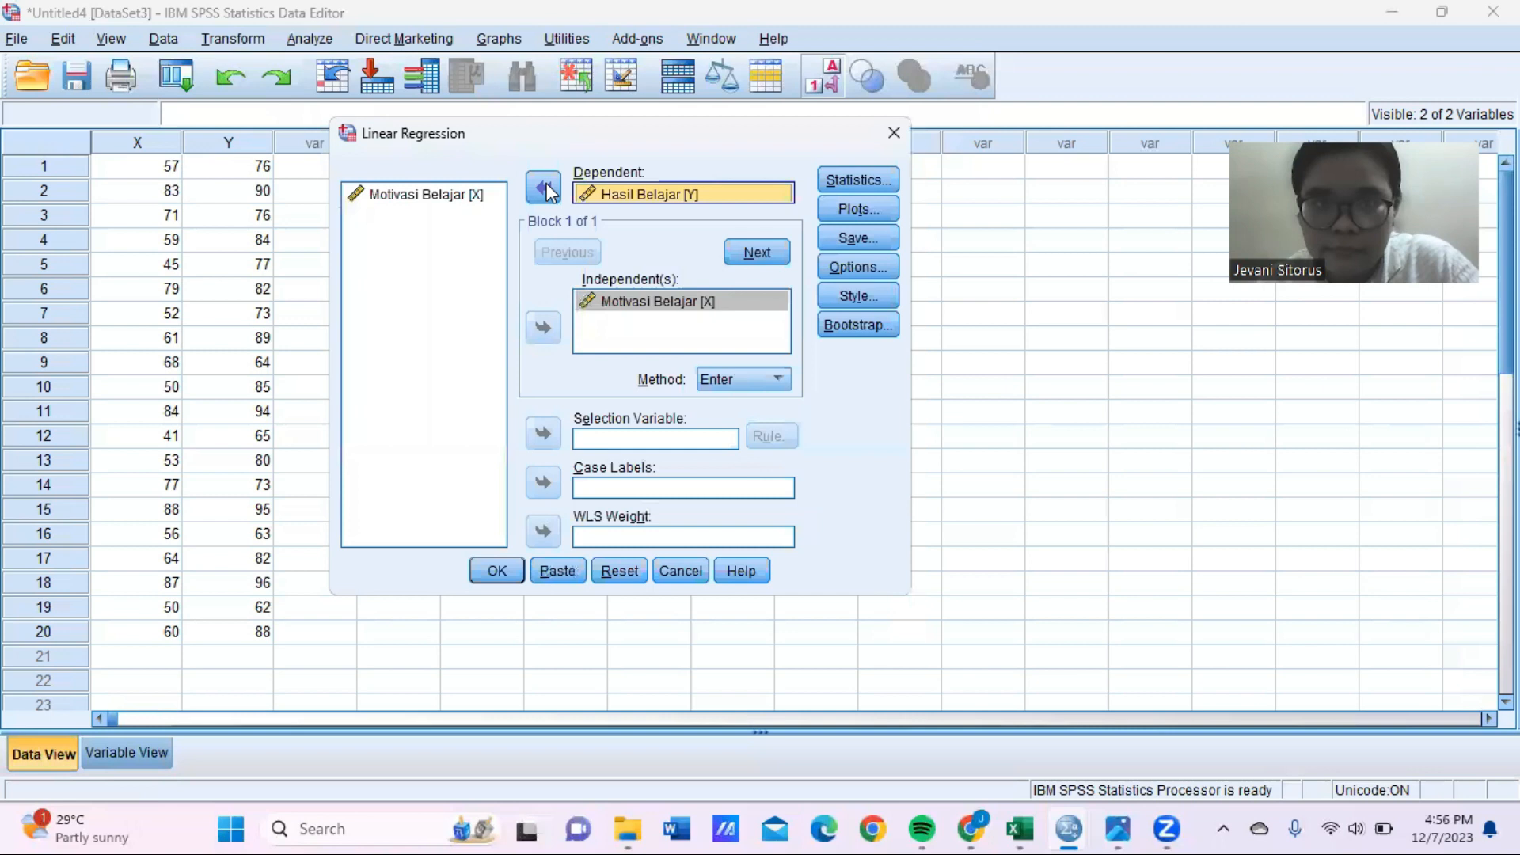
# Make Motivasi Belajar [X] the dependent variable and Hasil Belajar [Y] the independent variable of the regression
pyautogui.click(544, 188)
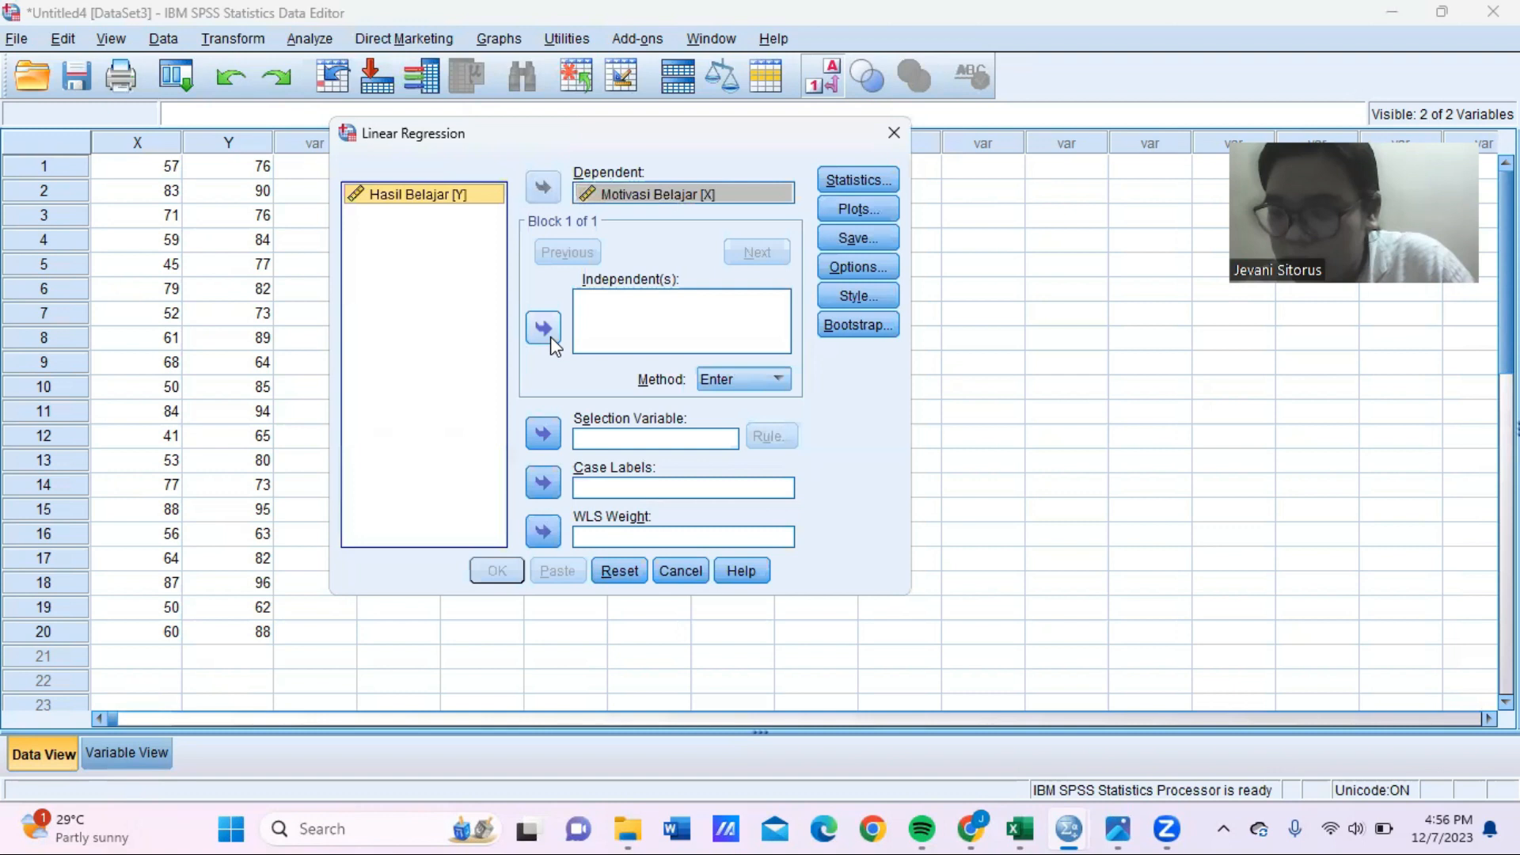
pyautogui.click(549, 335)
# Set the regression plots to *SRESID on Y against *ZPRED on X, with the histogram and normal probability plot of standardized residuals
pyautogui.click(844, 209)
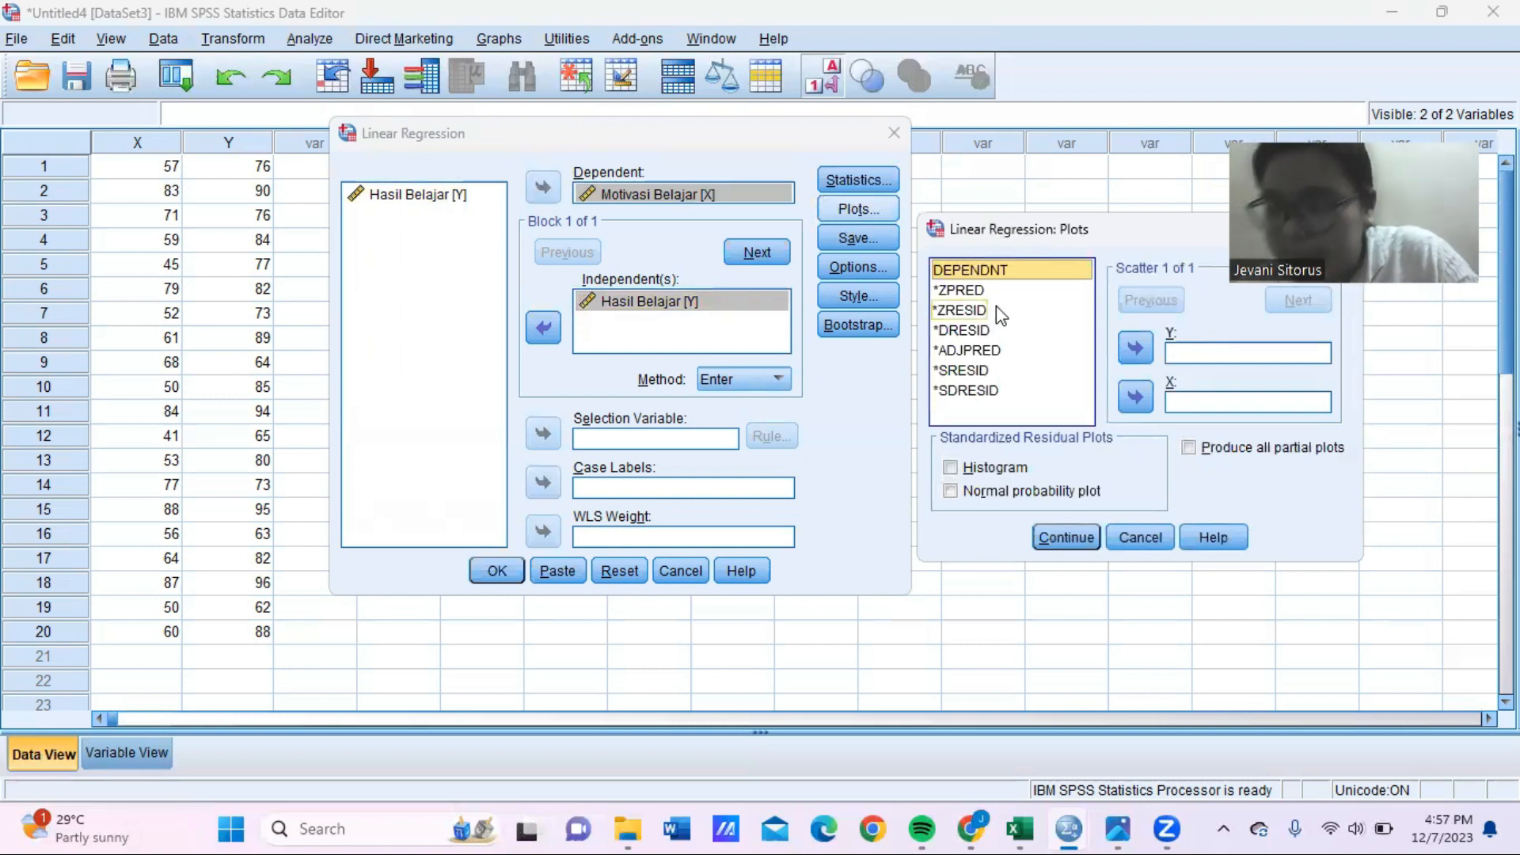
pyautogui.click(974, 372)
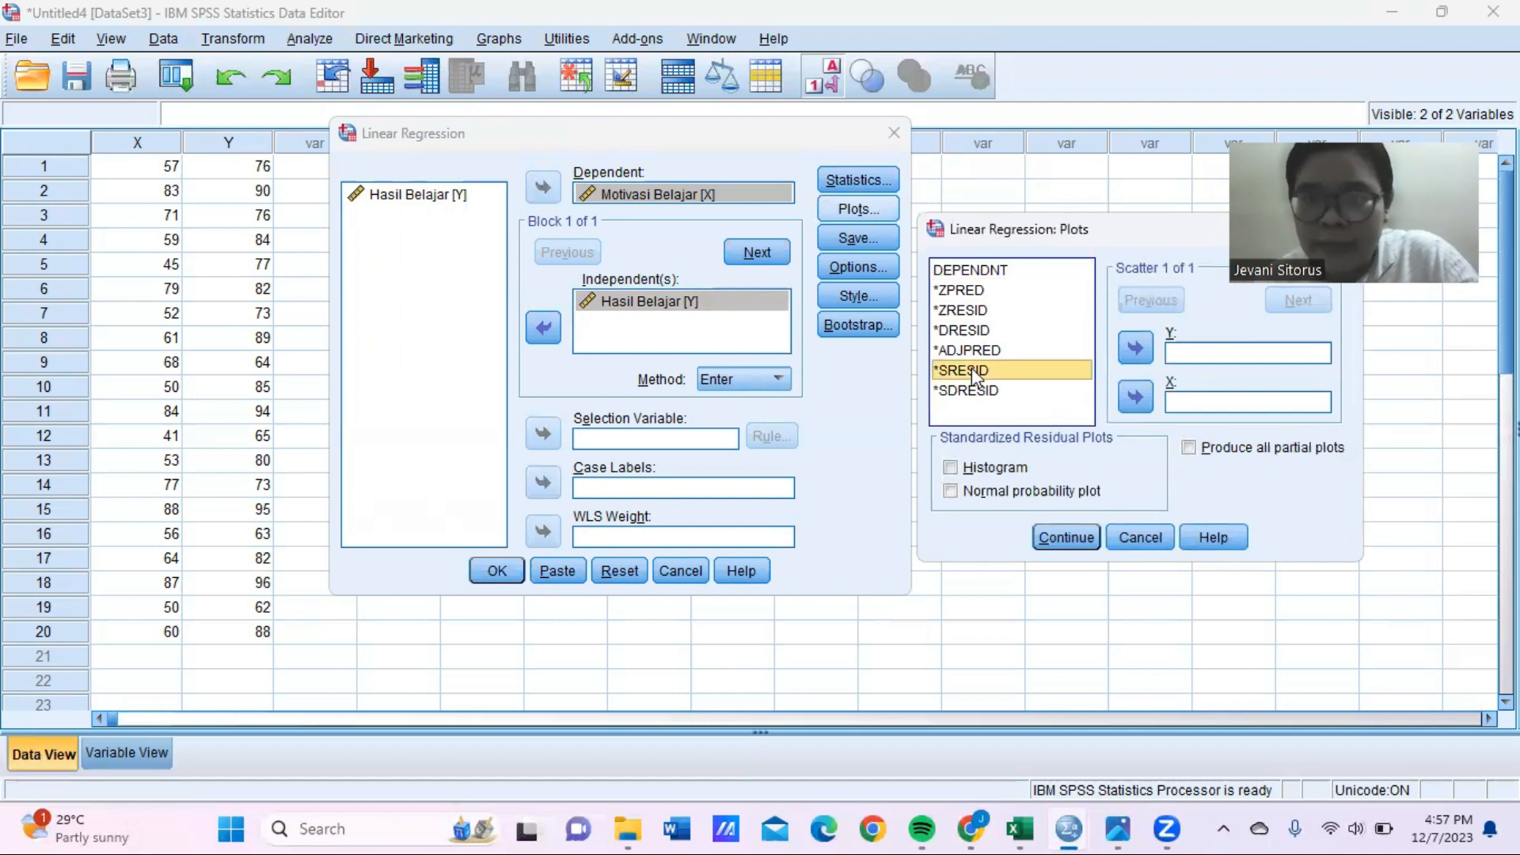
pyautogui.click(1137, 346)
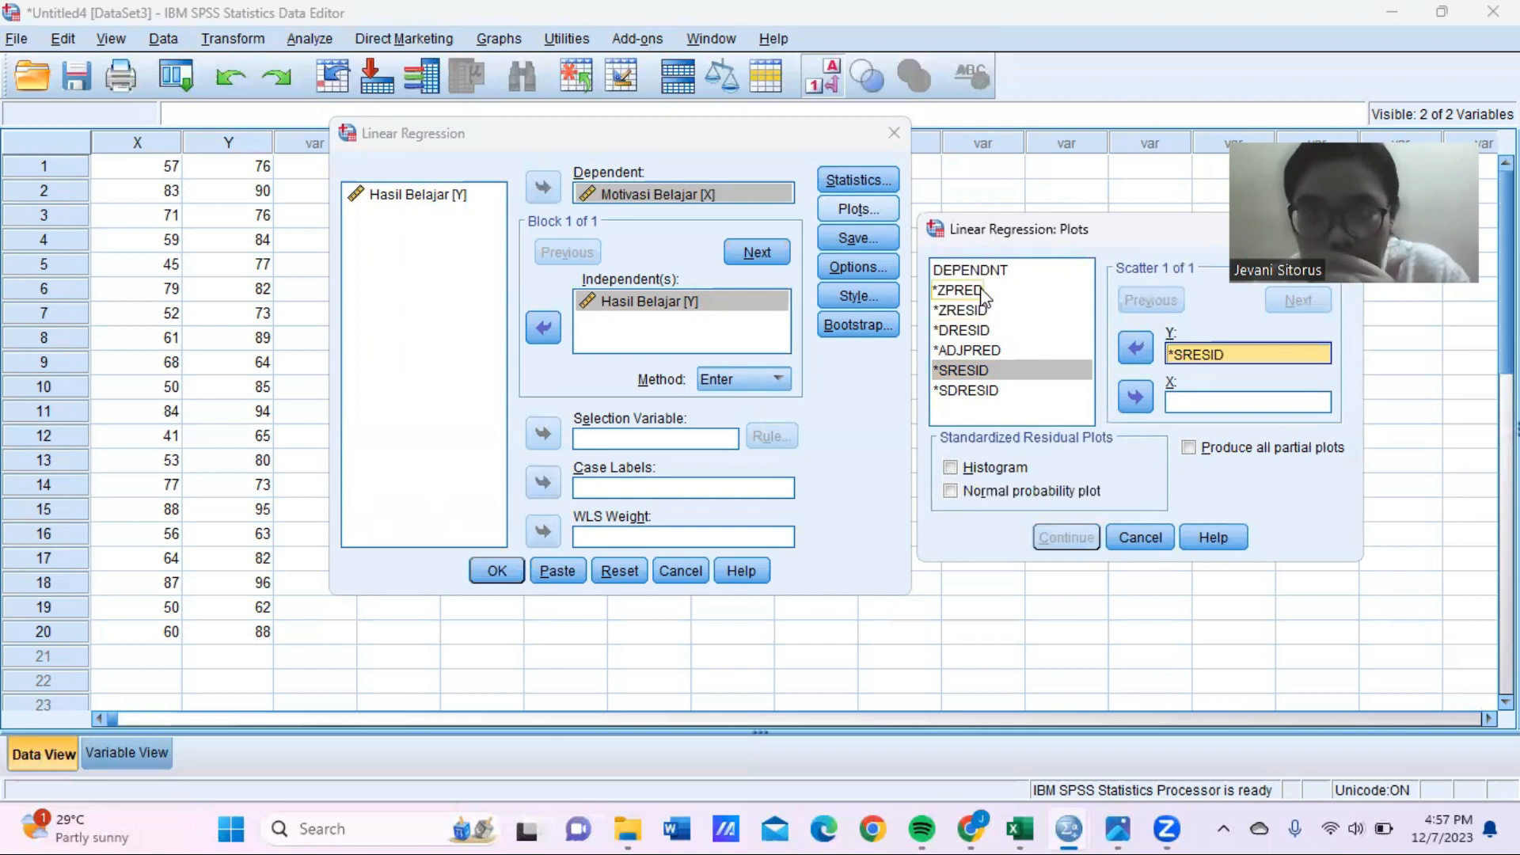
pyautogui.click(980, 294)
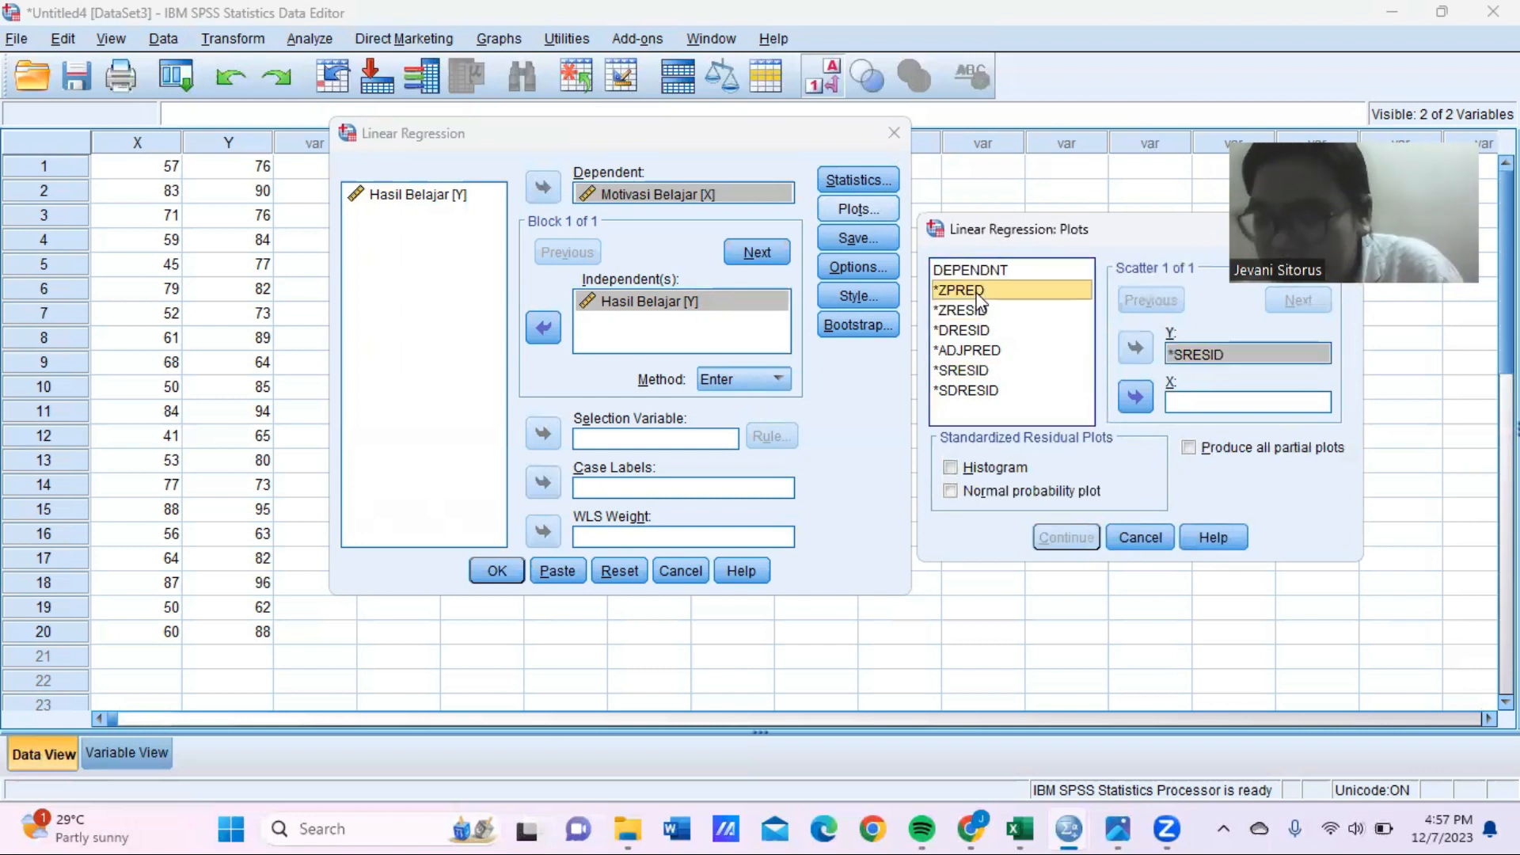
pyautogui.click(1135, 396)
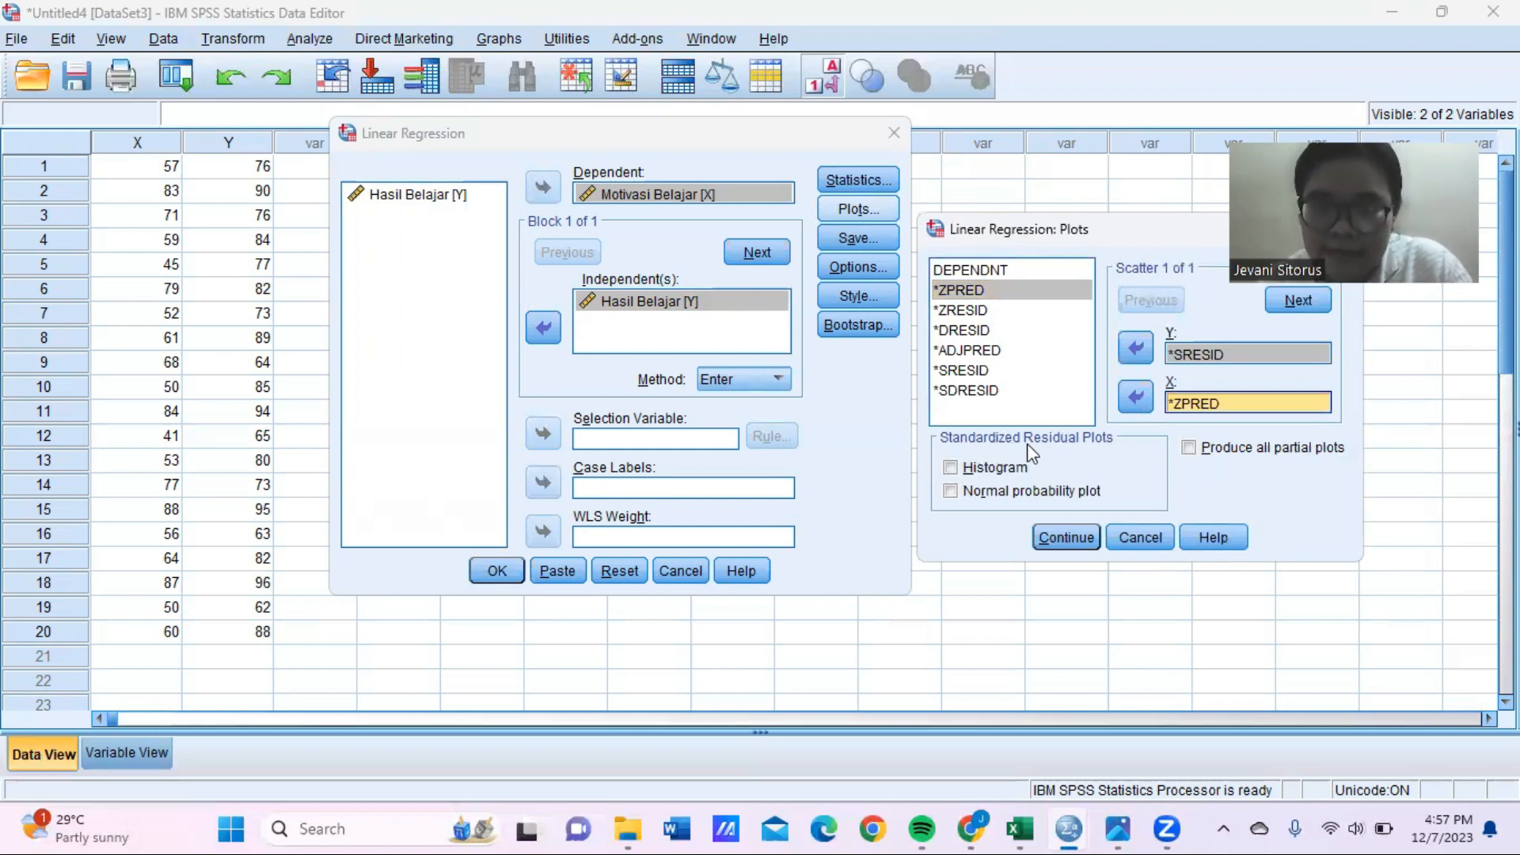
pyautogui.click(985, 473)
pyautogui.click(960, 493)
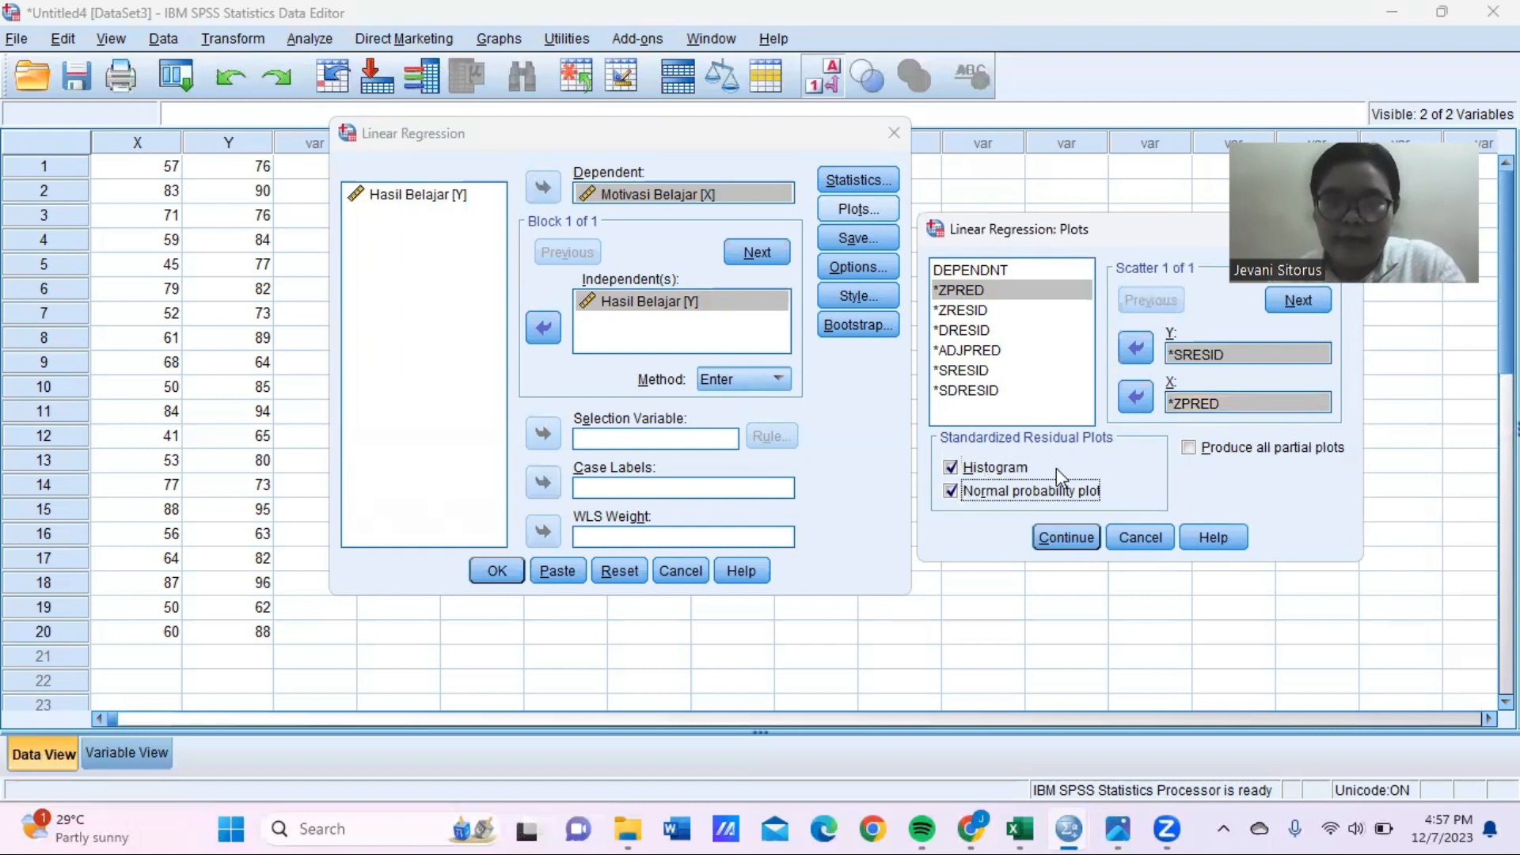
pyautogui.click(1066, 538)
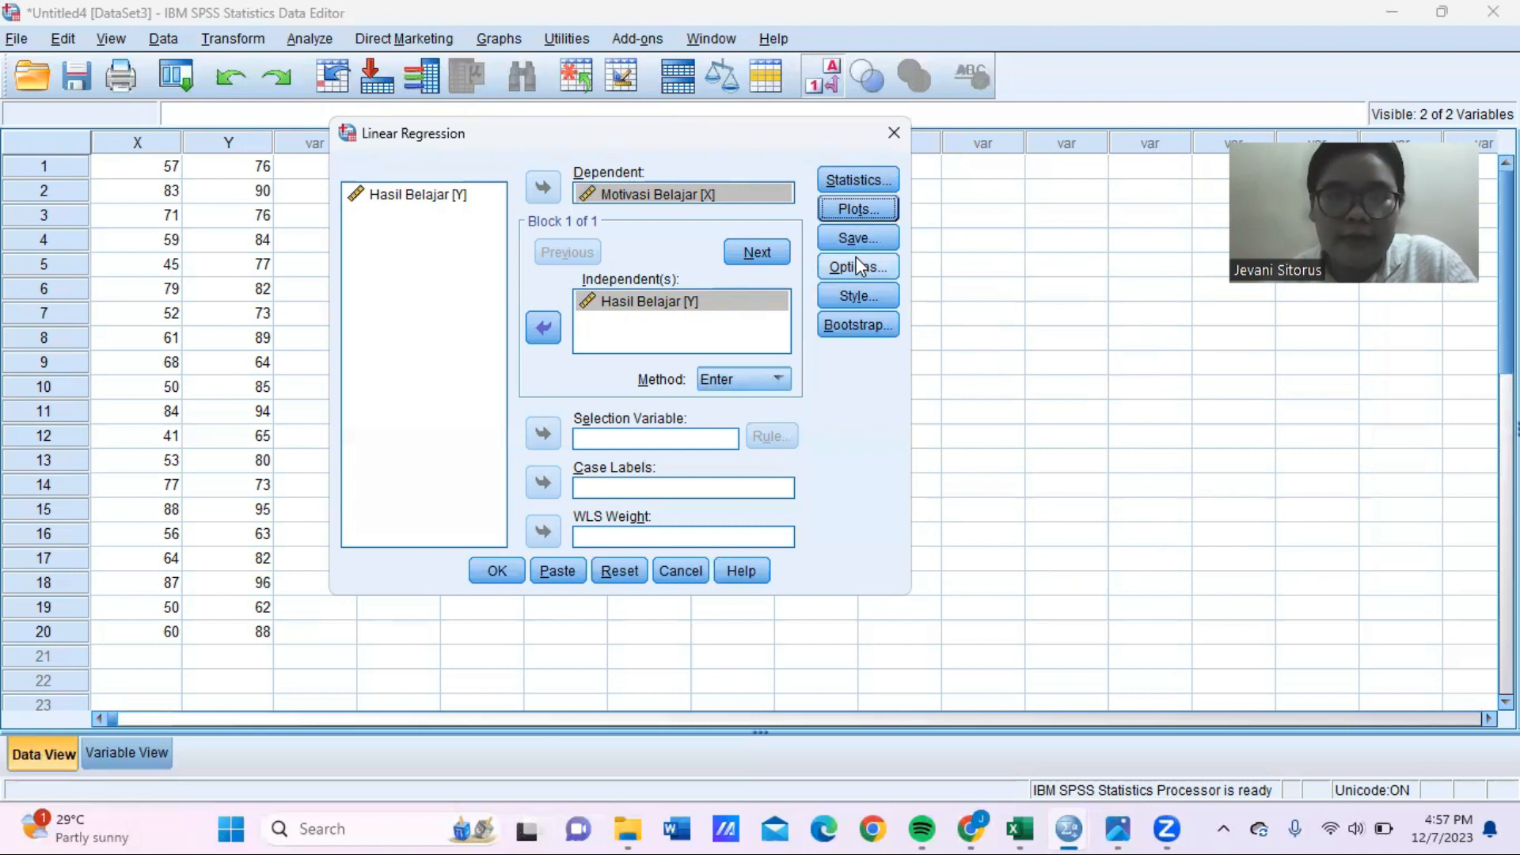
# Save the unstandardized residuals as a variable and run the linear regression
pyautogui.click(852, 239)
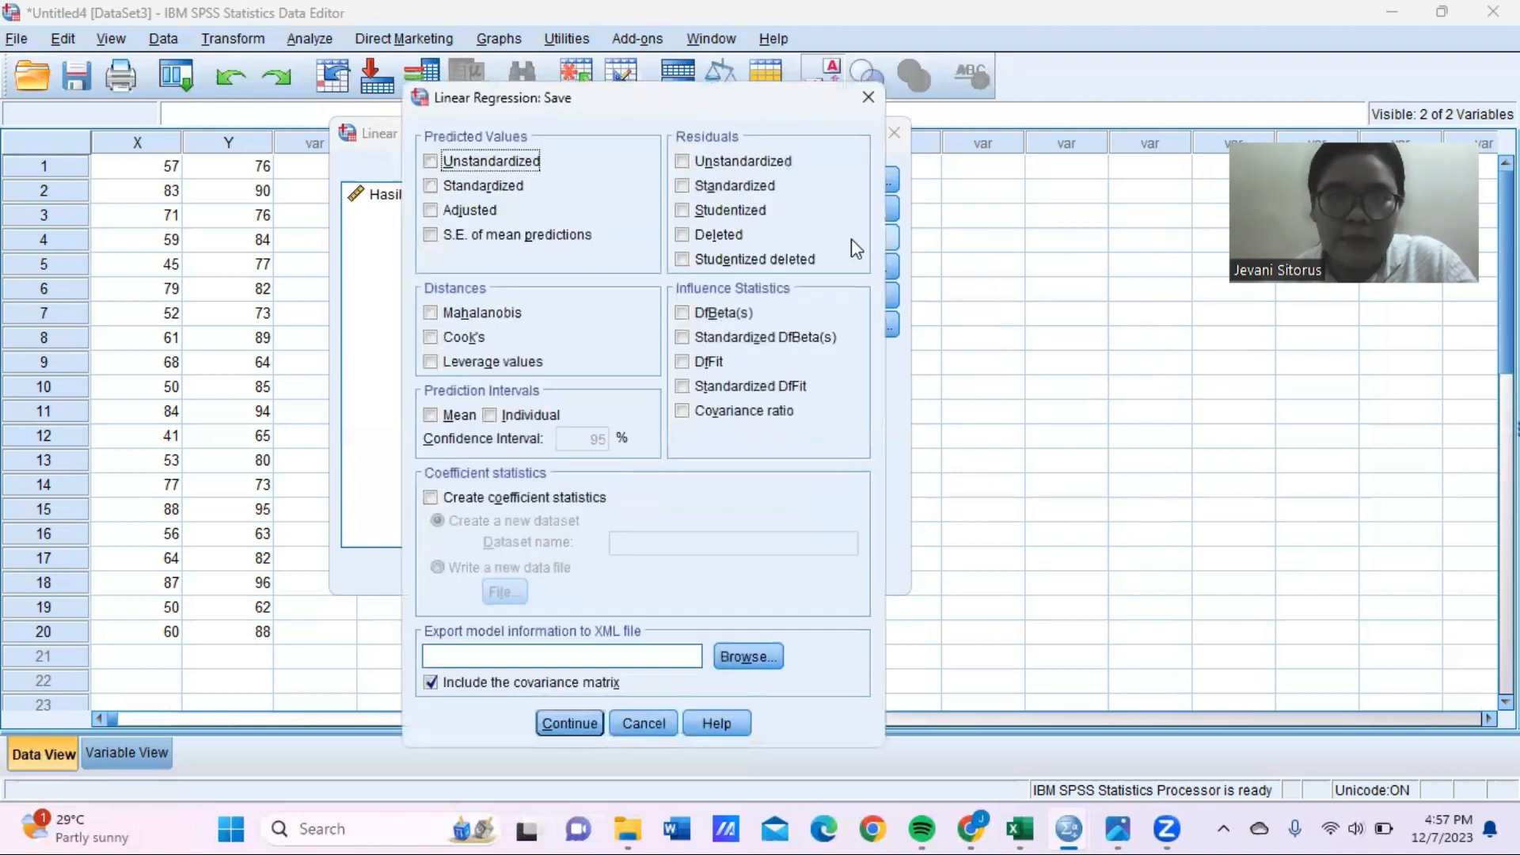
pyautogui.click(742, 161)
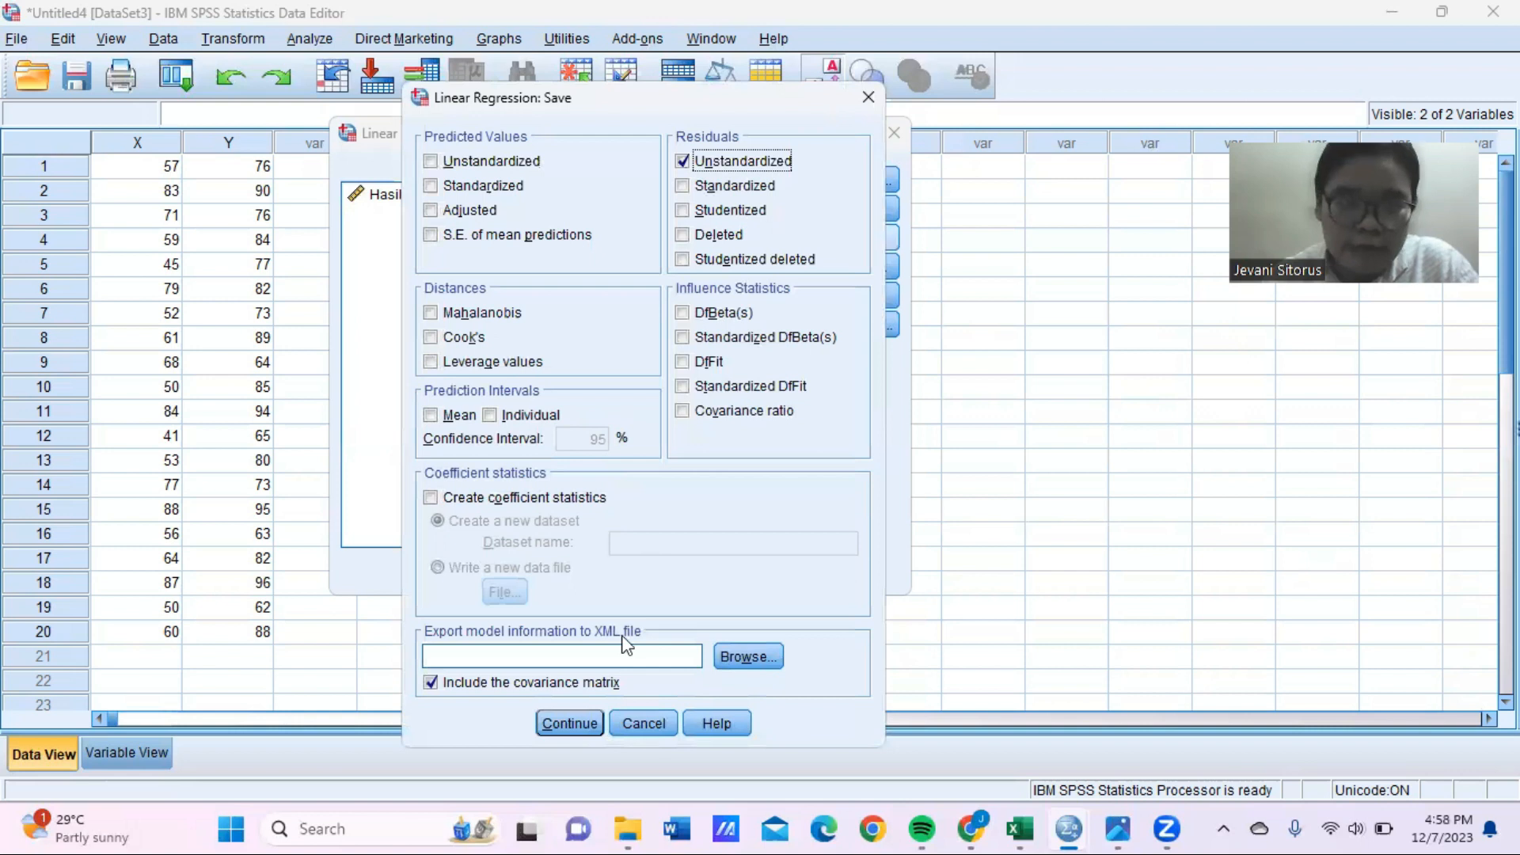
pyautogui.click(570, 722)
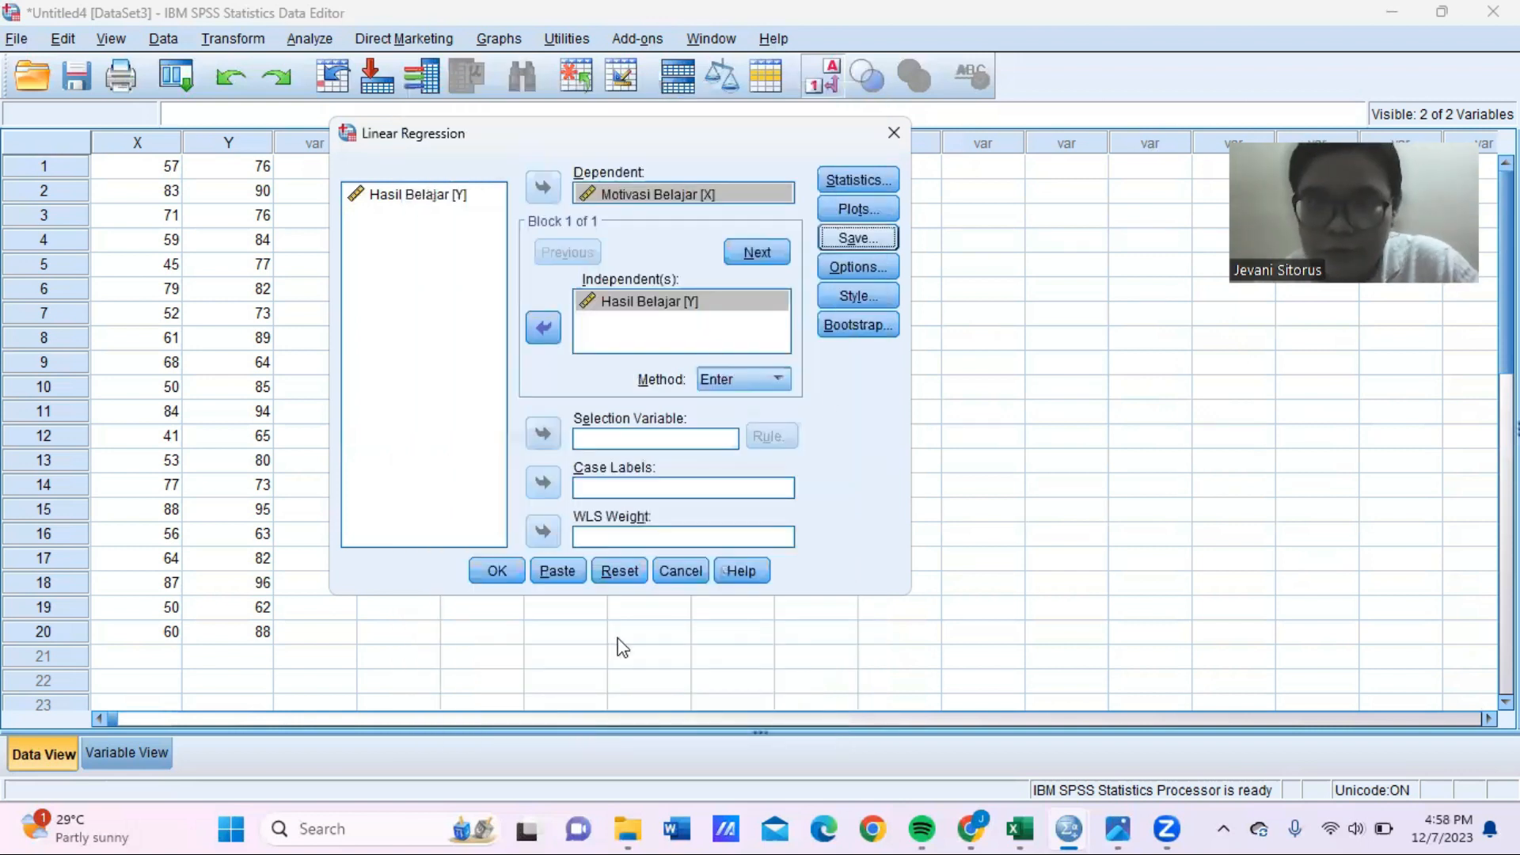
pyautogui.press('Return')
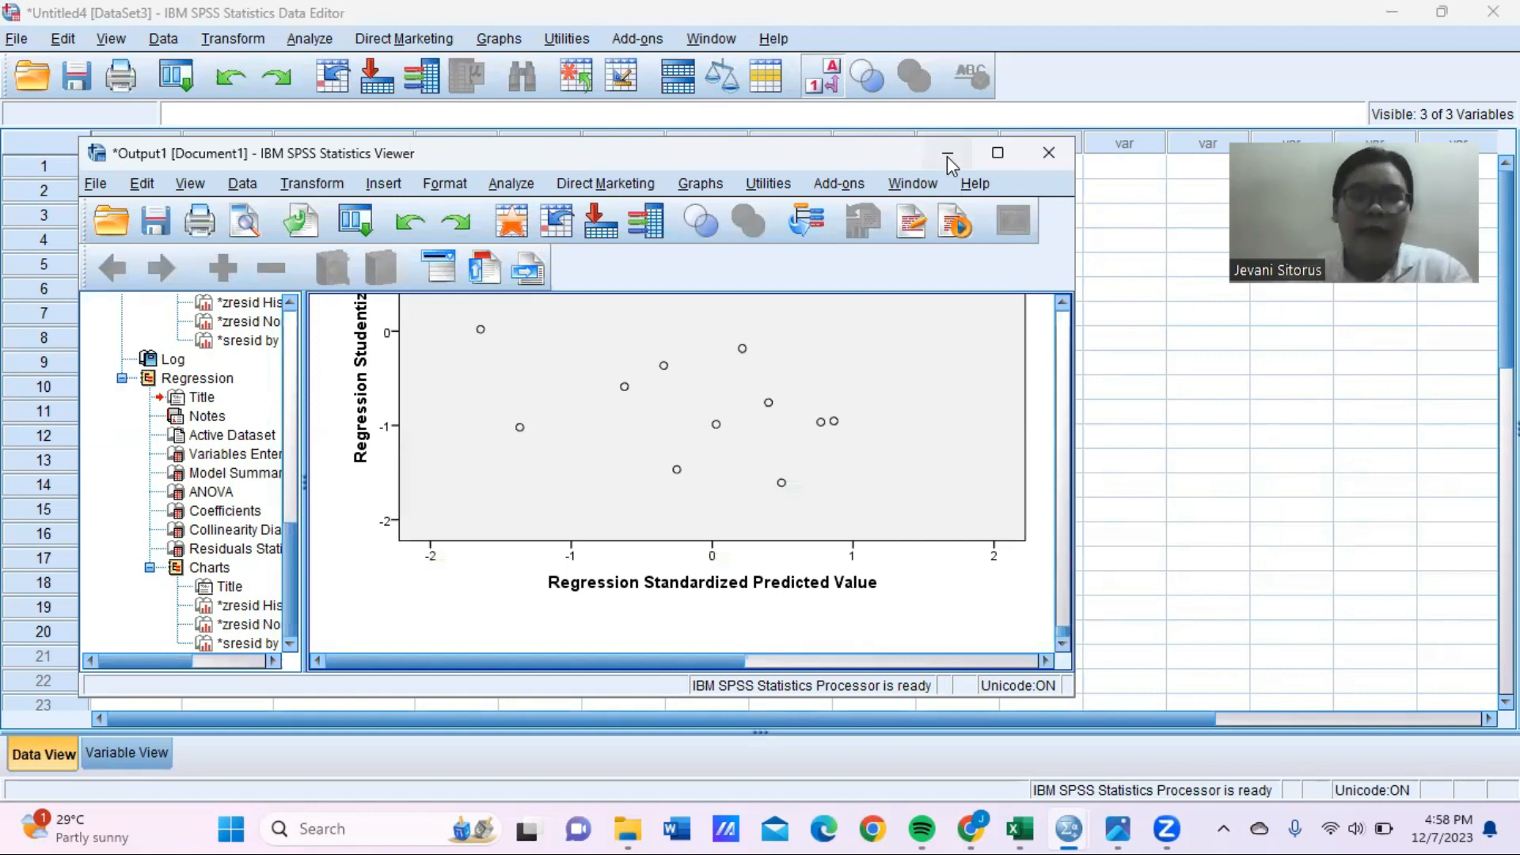
# Return from the output to the Untitled4 dataset and start a legacy one-sample Kolmogorov-Smirnov nonparametric test
pyautogui.click(947, 157)
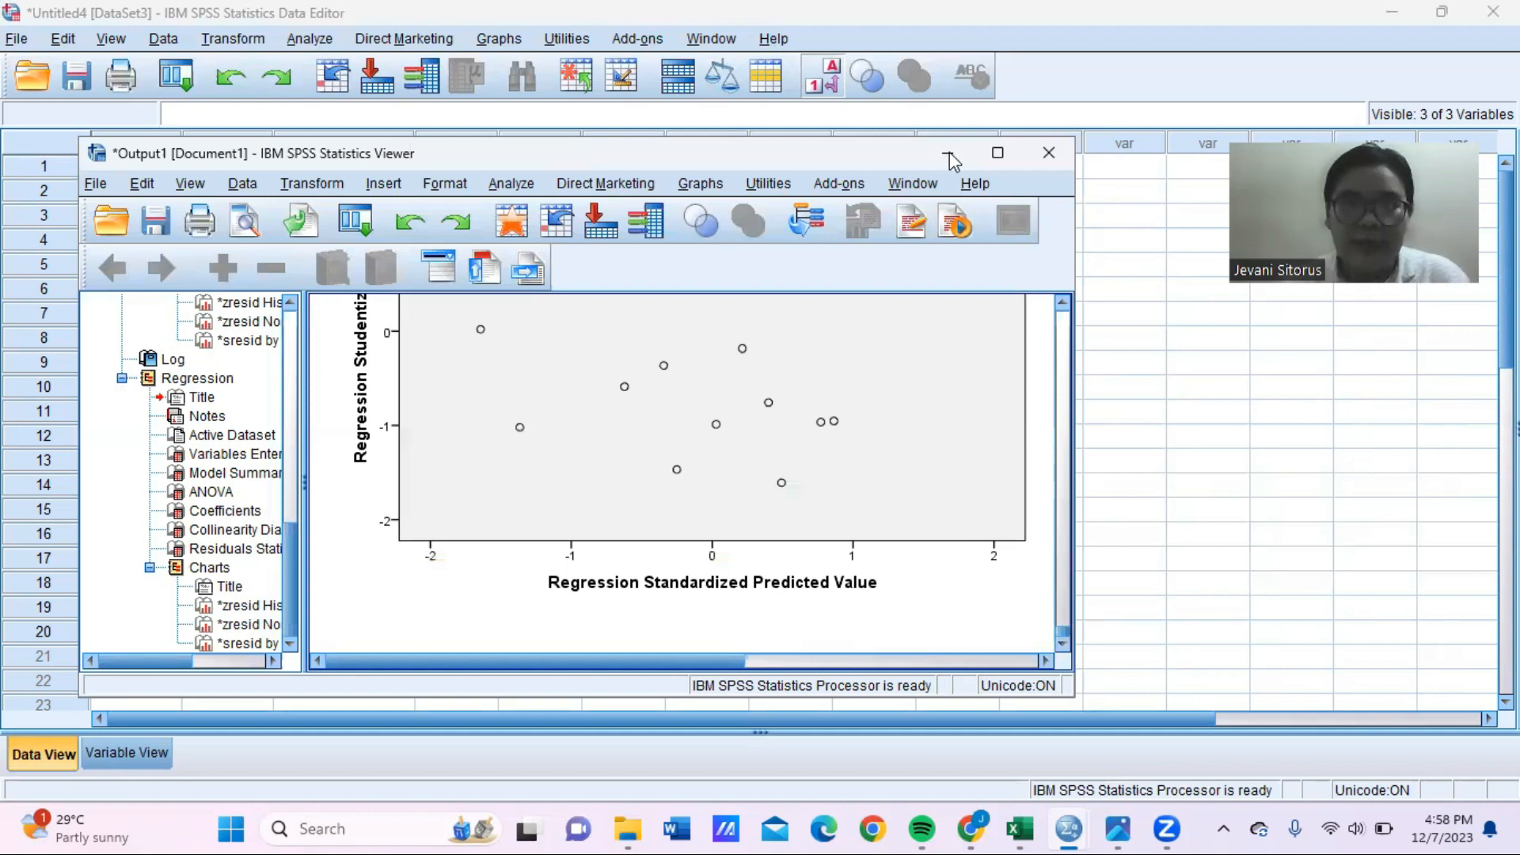
pyautogui.click(949, 155)
pyautogui.click(309, 38)
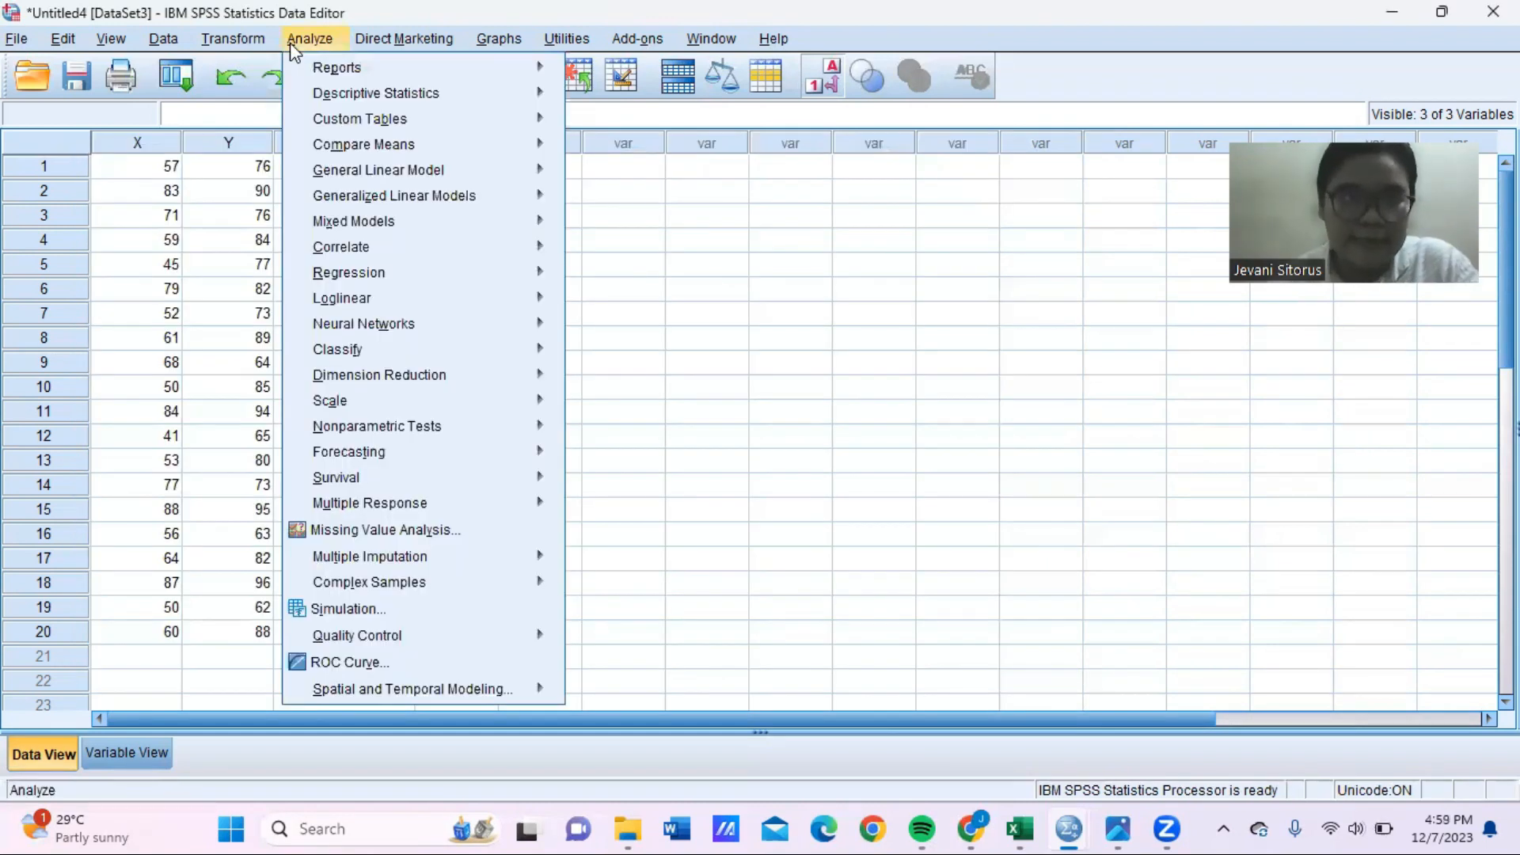
pyautogui.moveTo(304, 72)
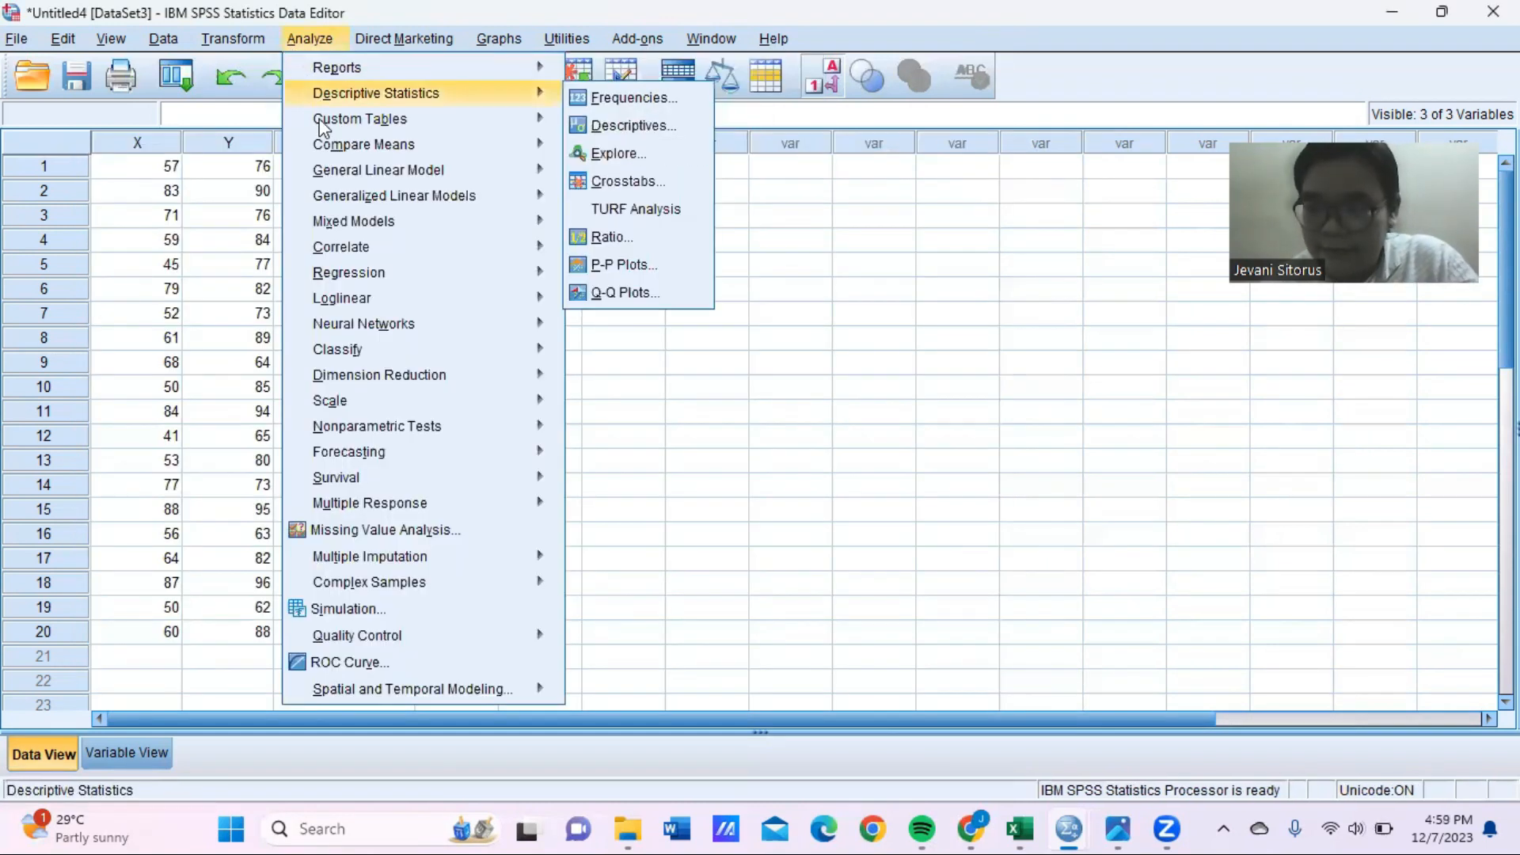
pyautogui.moveTo(358, 283)
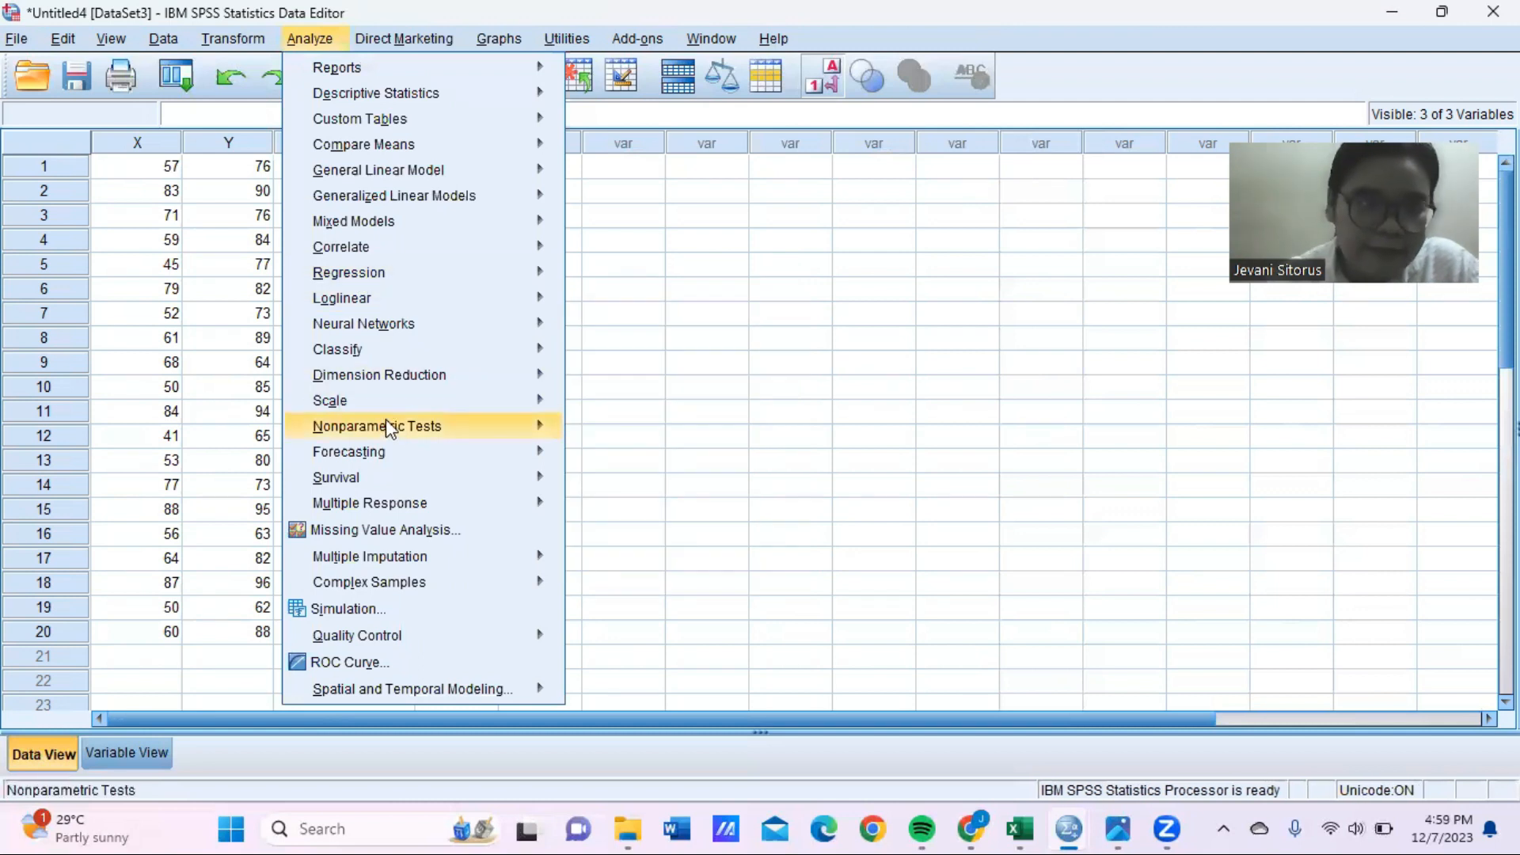
pyautogui.moveTo(393, 427)
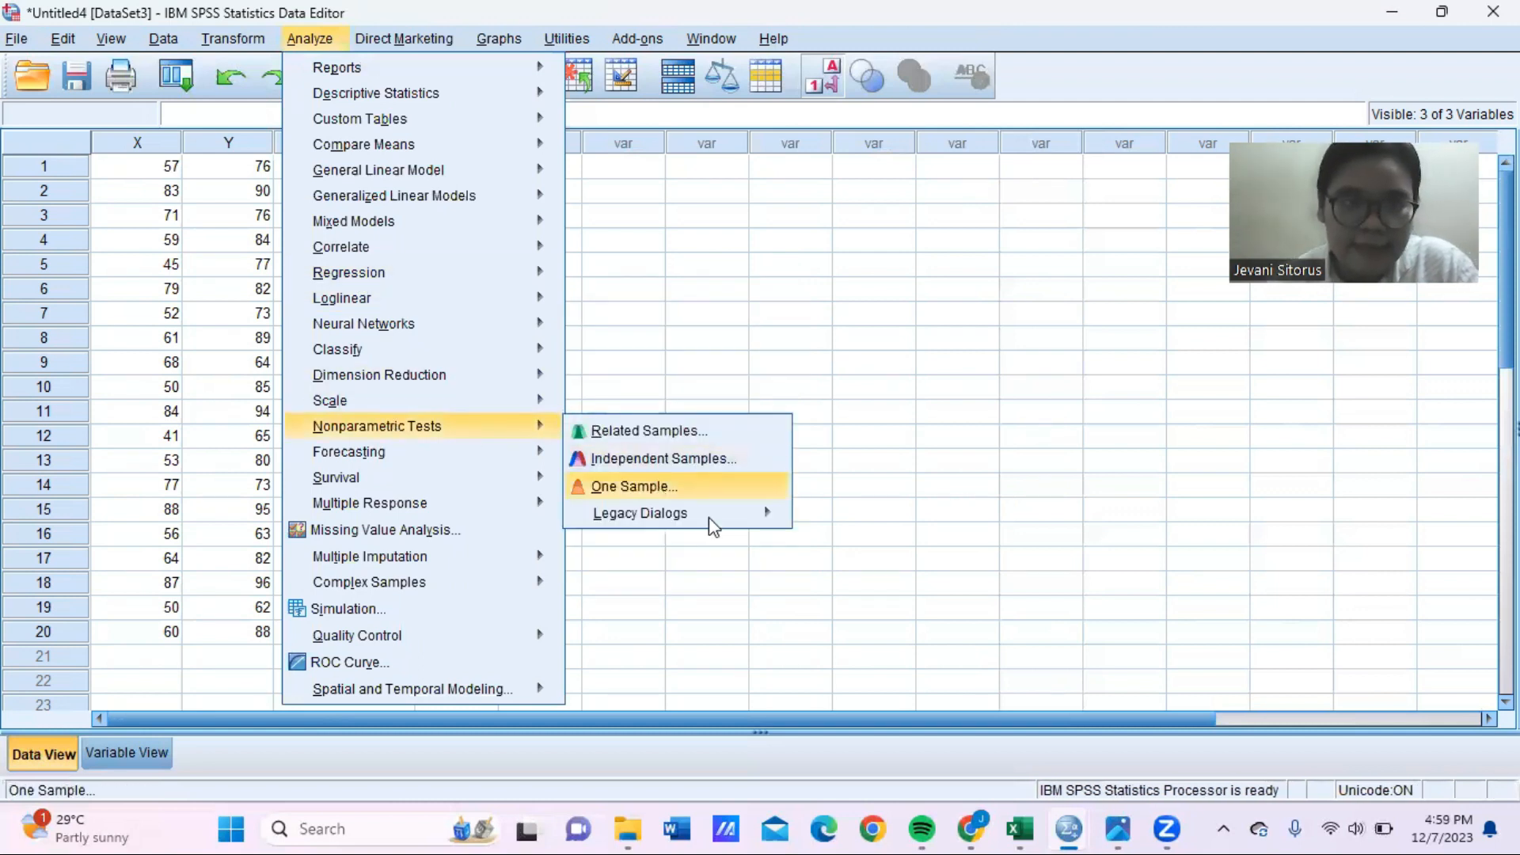
pyautogui.moveTo(740, 516)
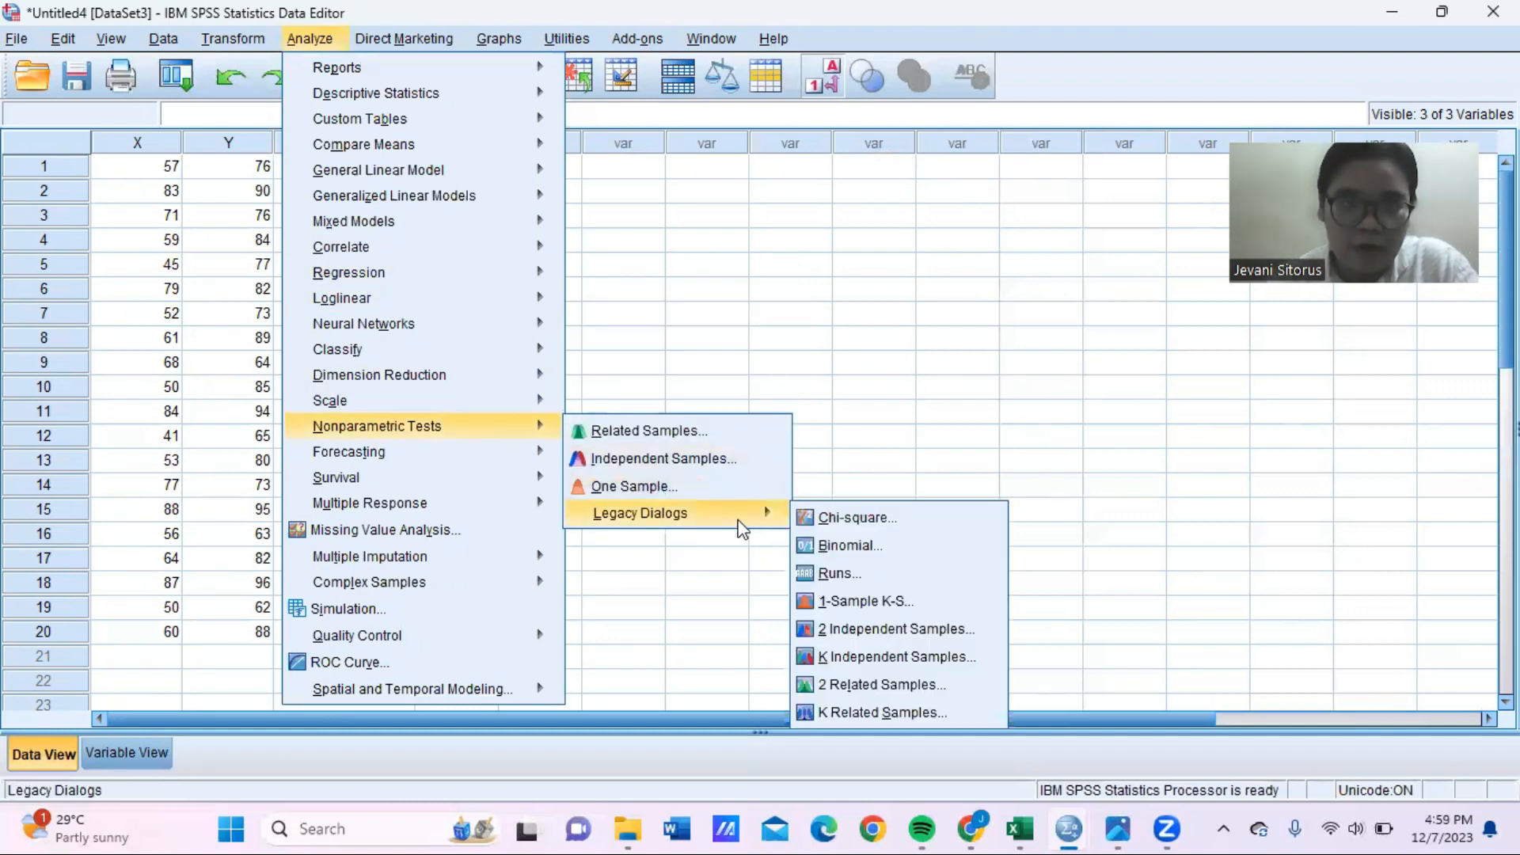
pyautogui.click(866, 601)
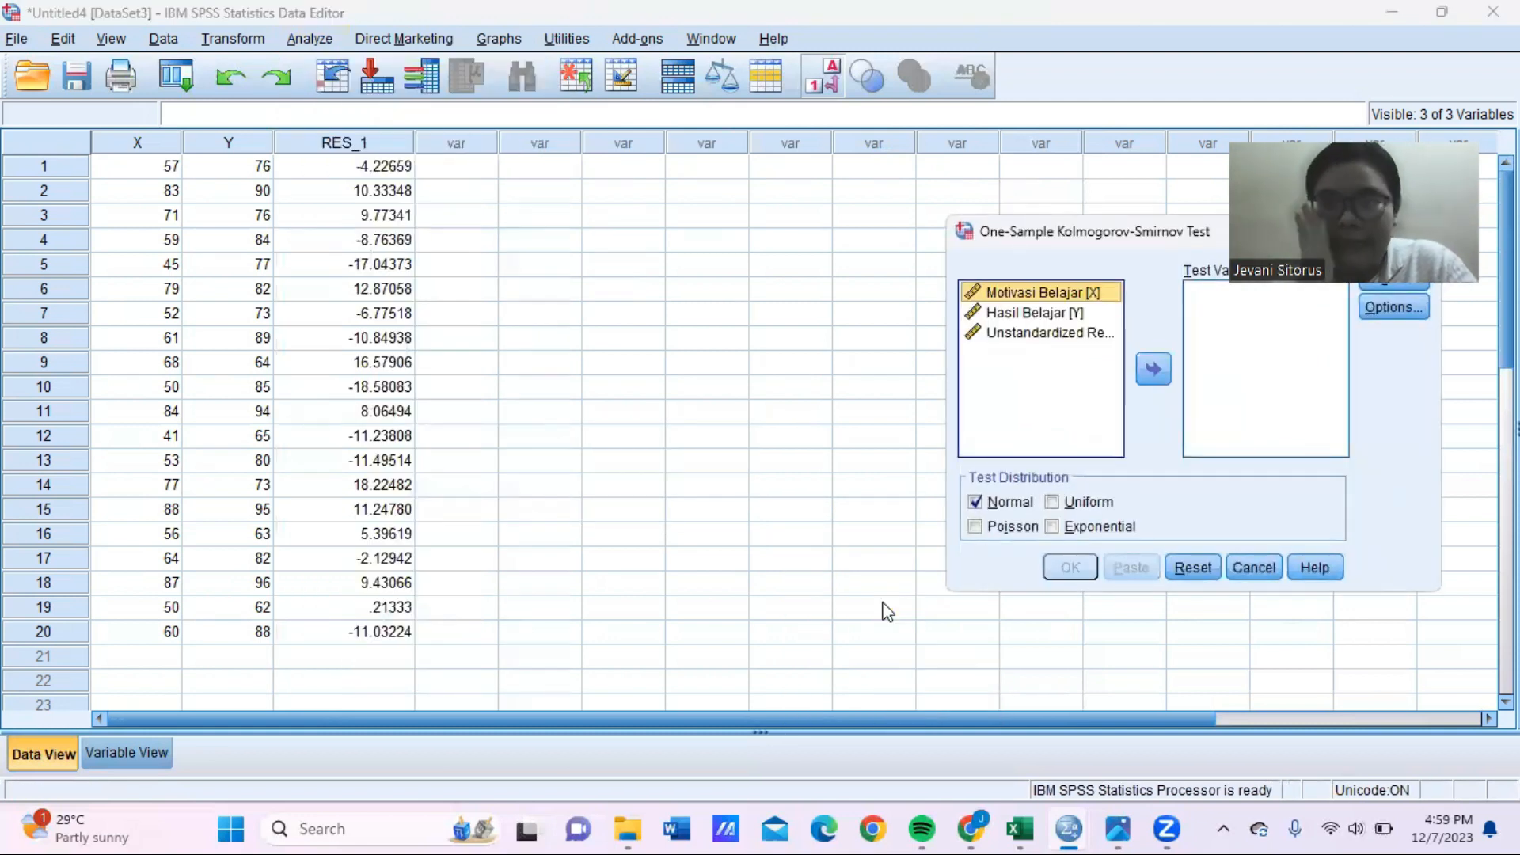
# Run the Kolmogorov-Smirnov test on the unstandardized residual variable against the Normal distribution
pyautogui.click(1079, 342)
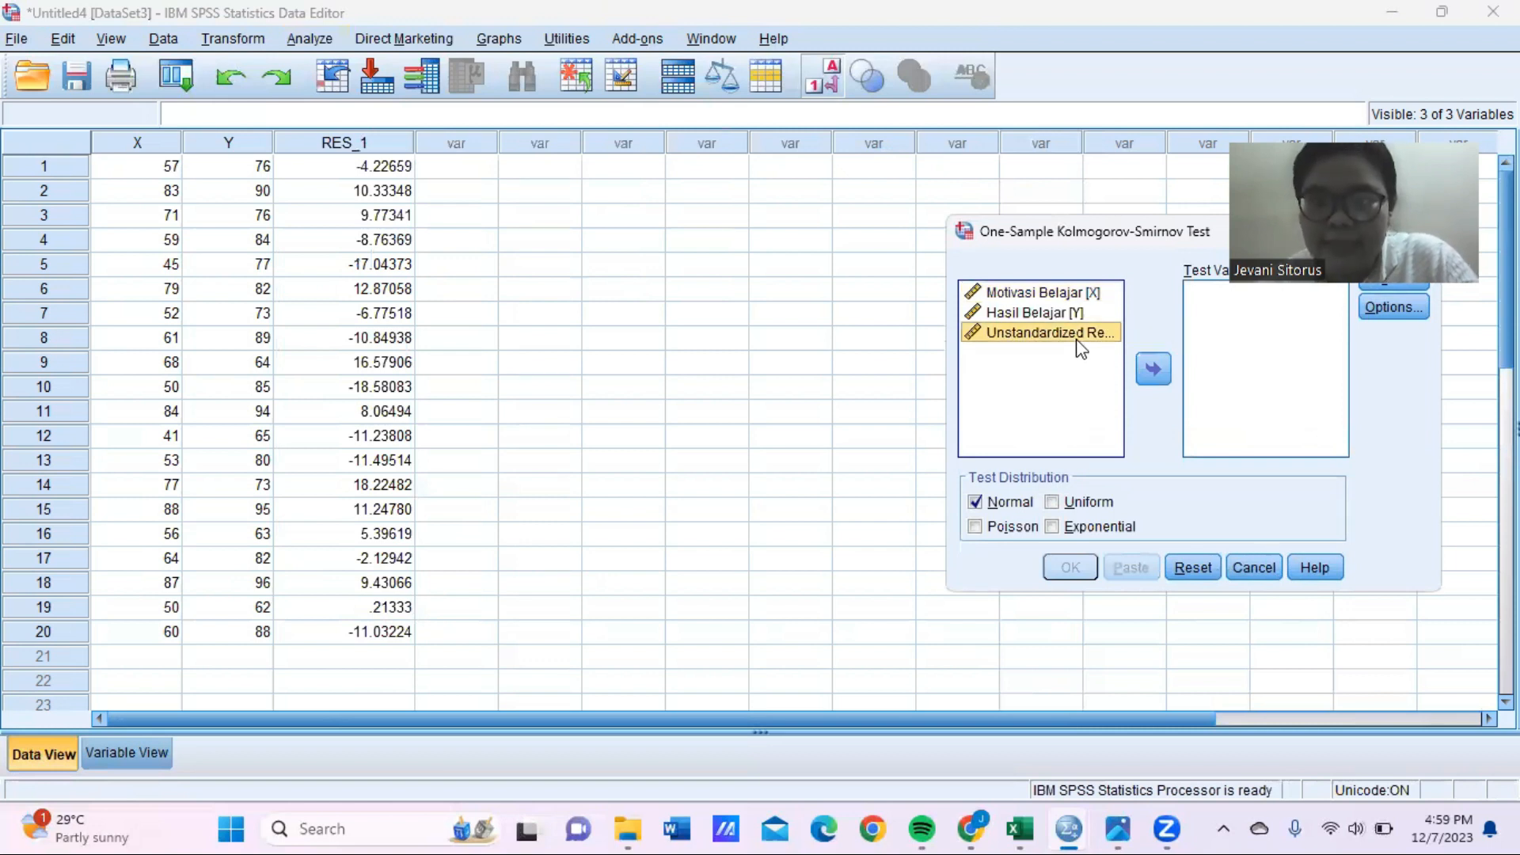
pyautogui.click(1154, 370)
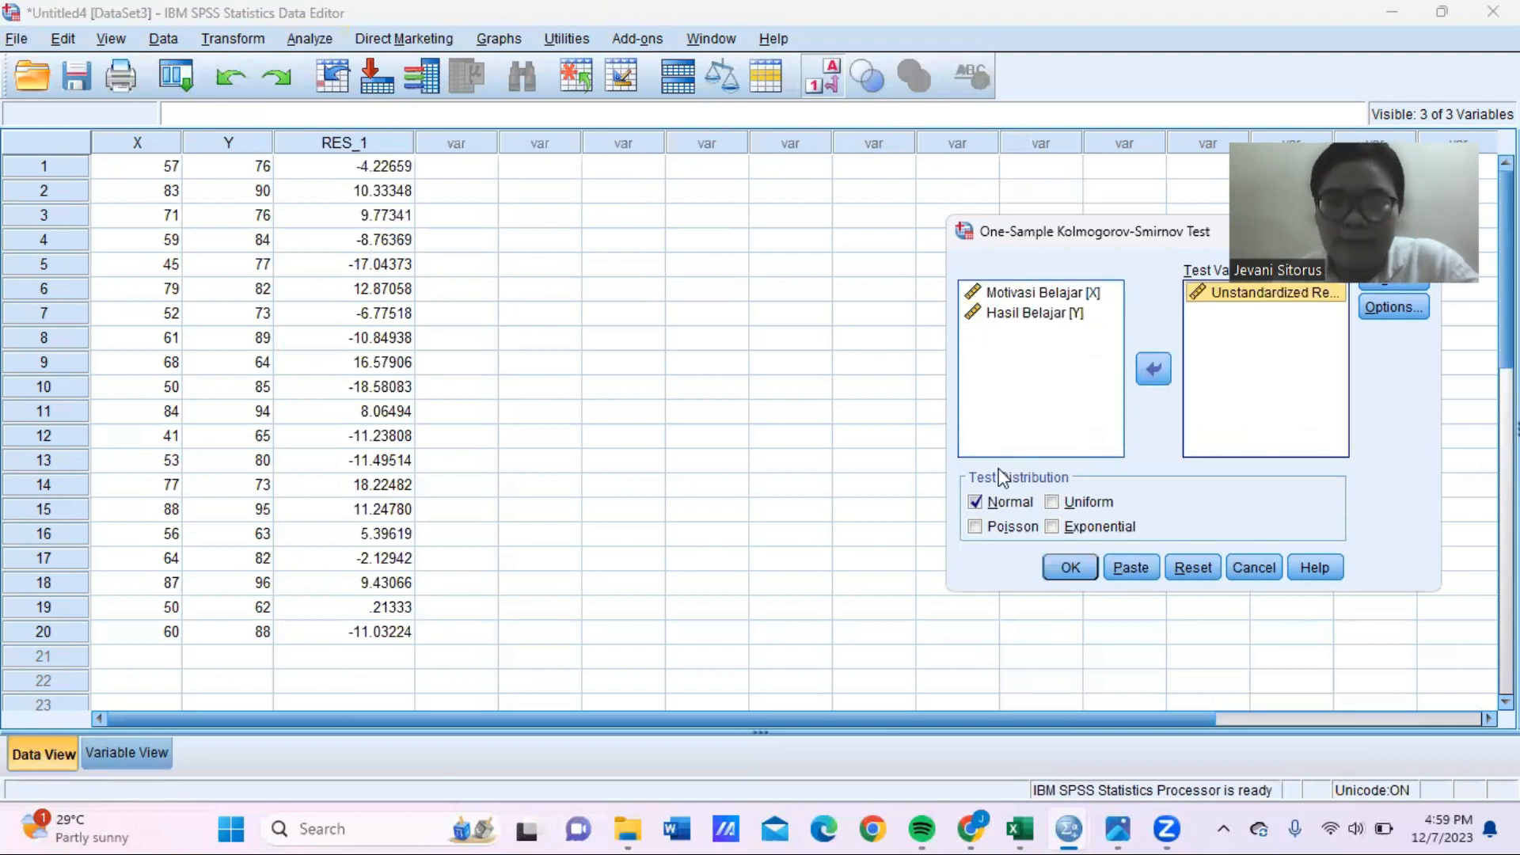
pyautogui.click(309, 38)
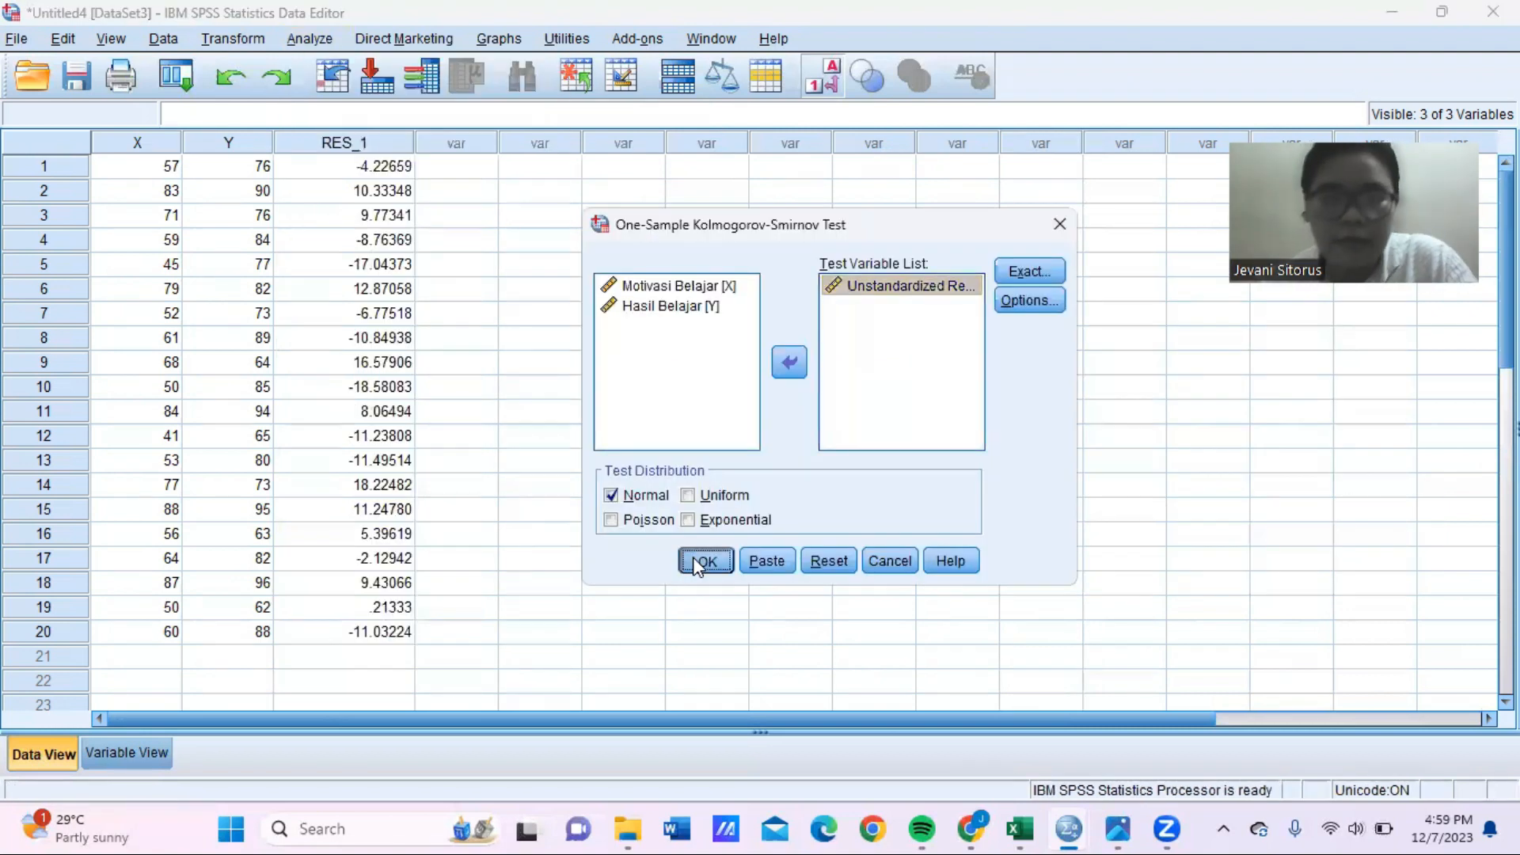
pyautogui.click(696, 561)
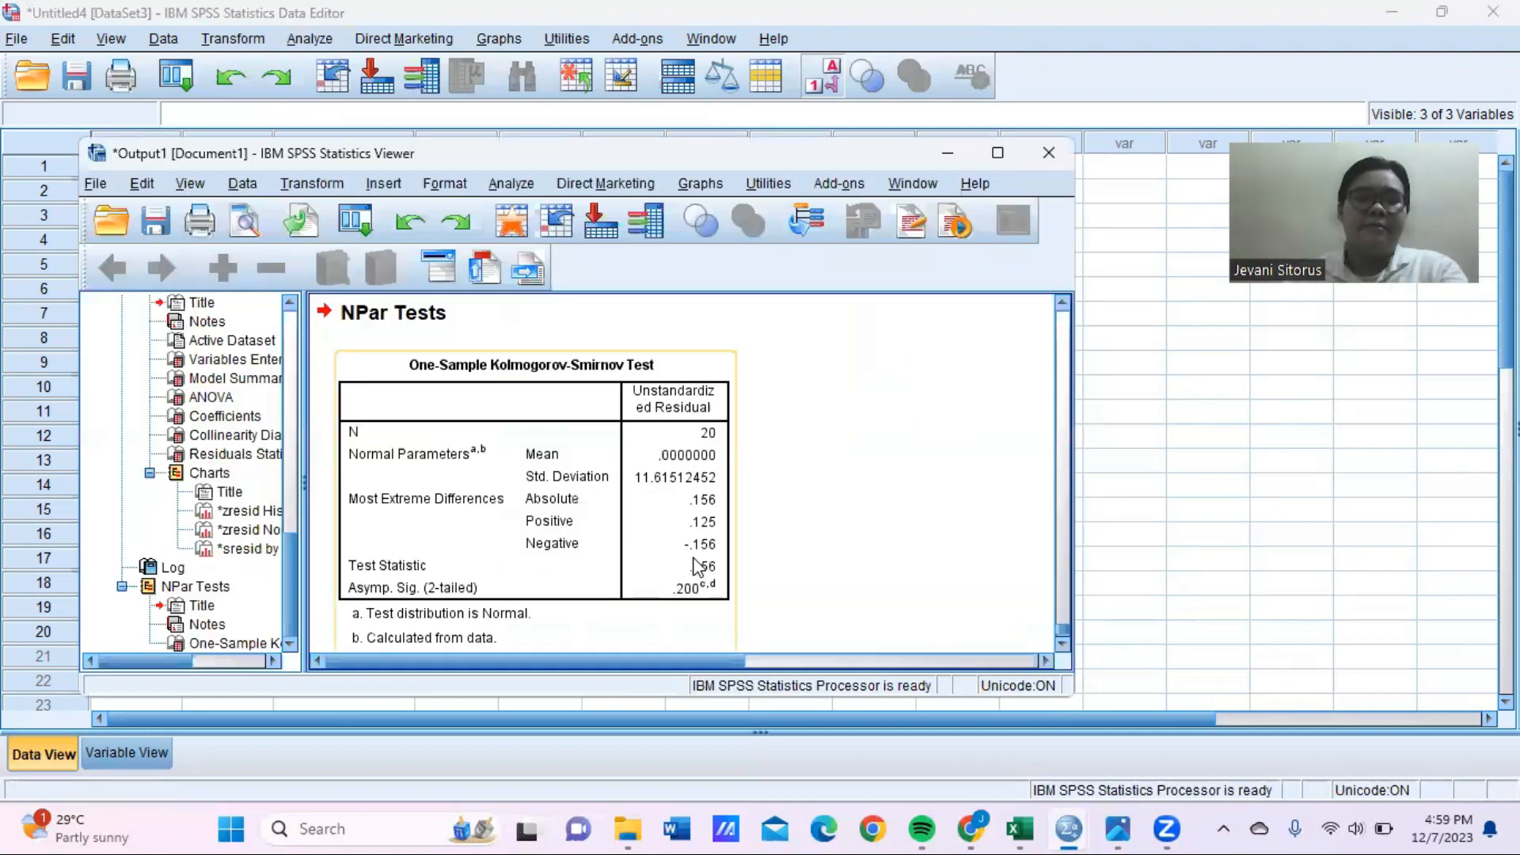
pyautogui.scroll(-2, 562, 410)
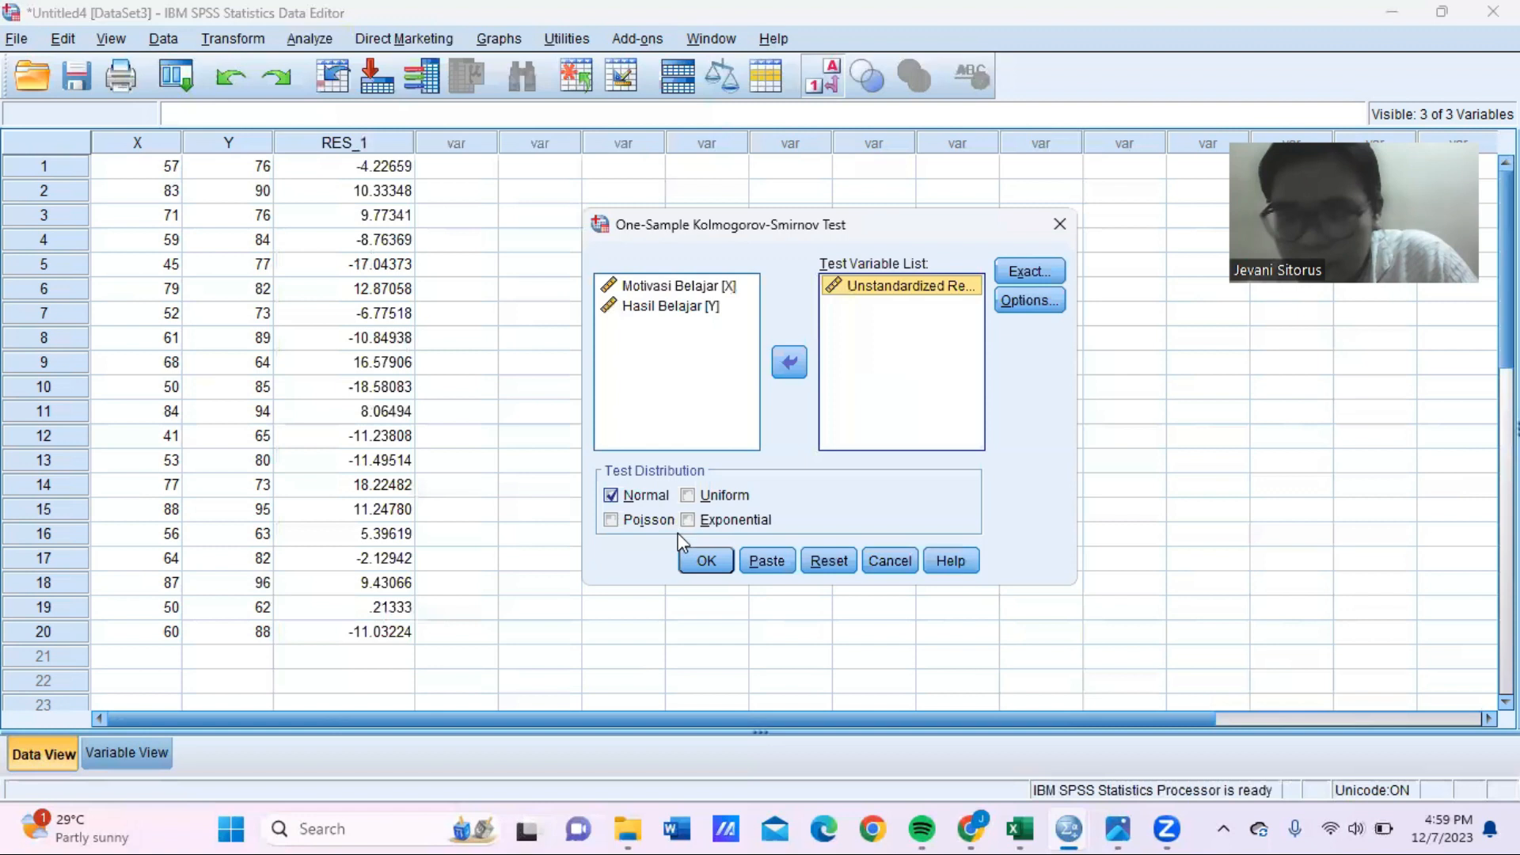
pyautogui.click(704, 560)
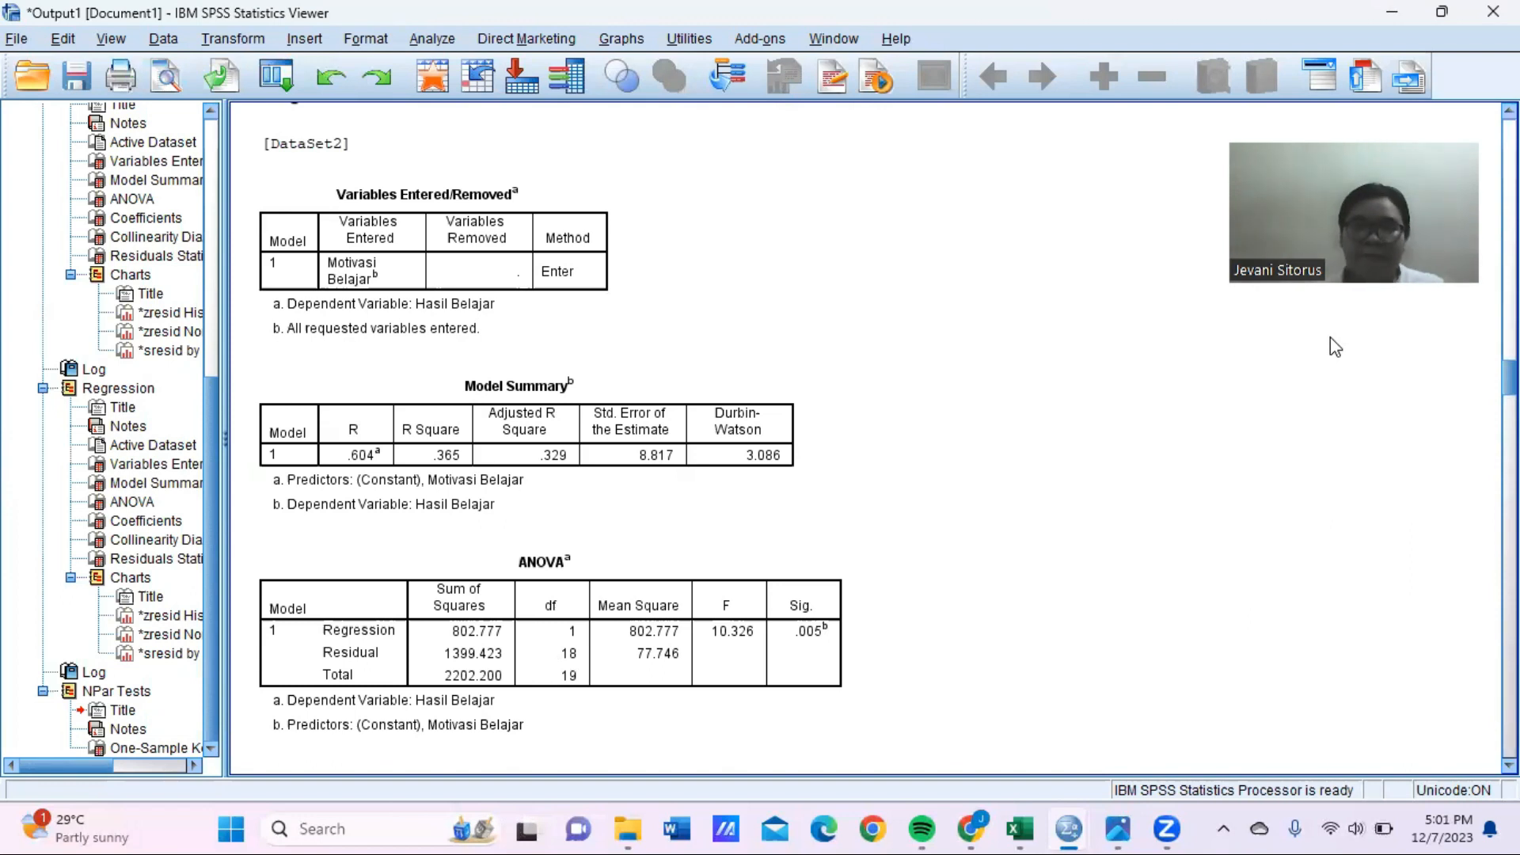
# Examine the Variables Entered/Removed and Model Summary tables of the DataSet2 regression output, including R and R Square
pyautogui.click(732, 449)
pyautogui.scroll(3, 732, 449)
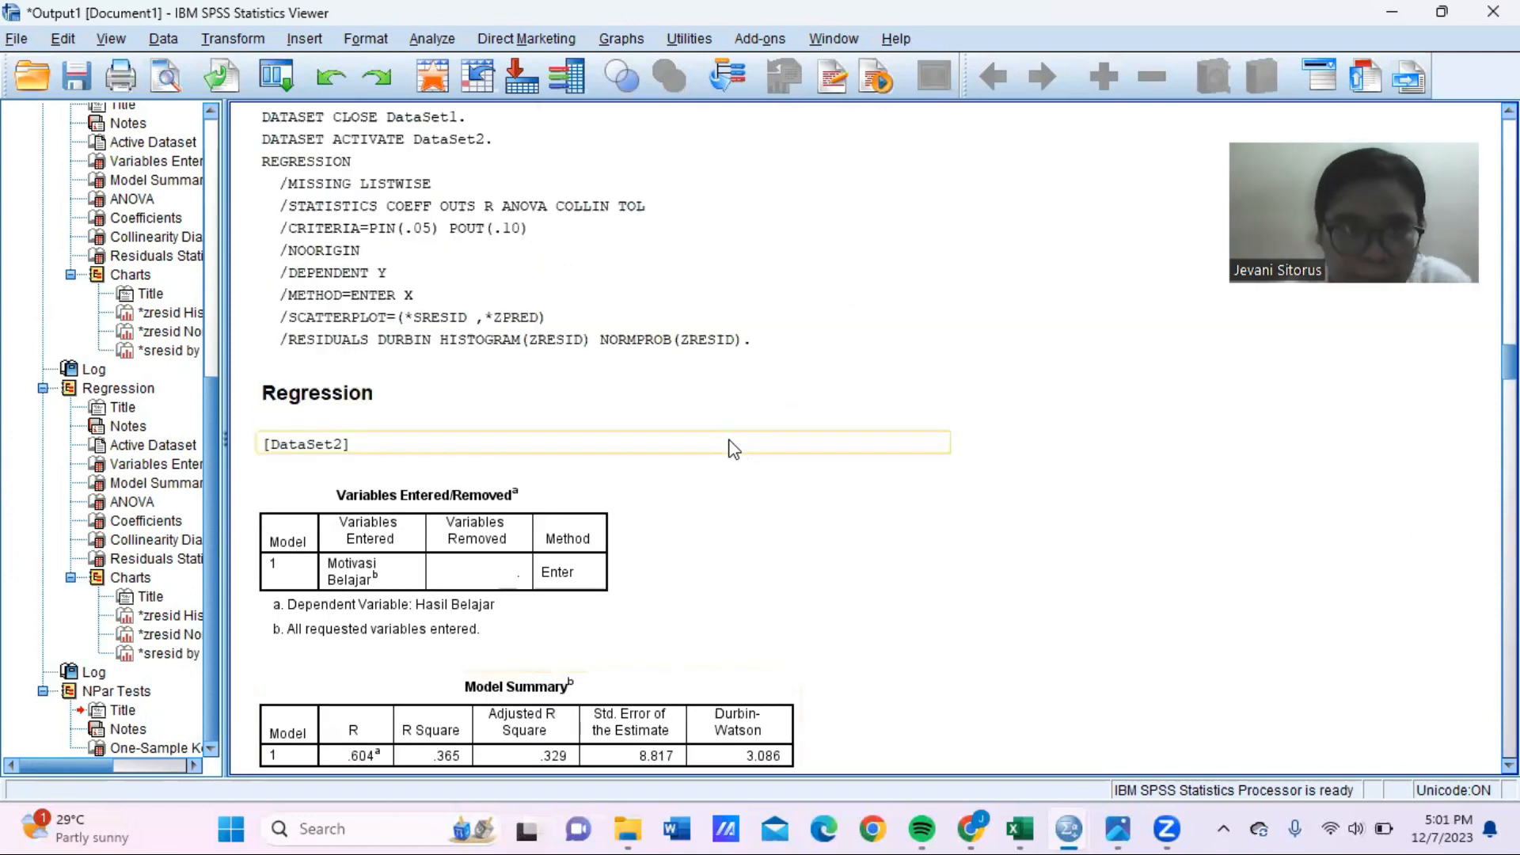
pyautogui.scroll(-1, 735, 449)
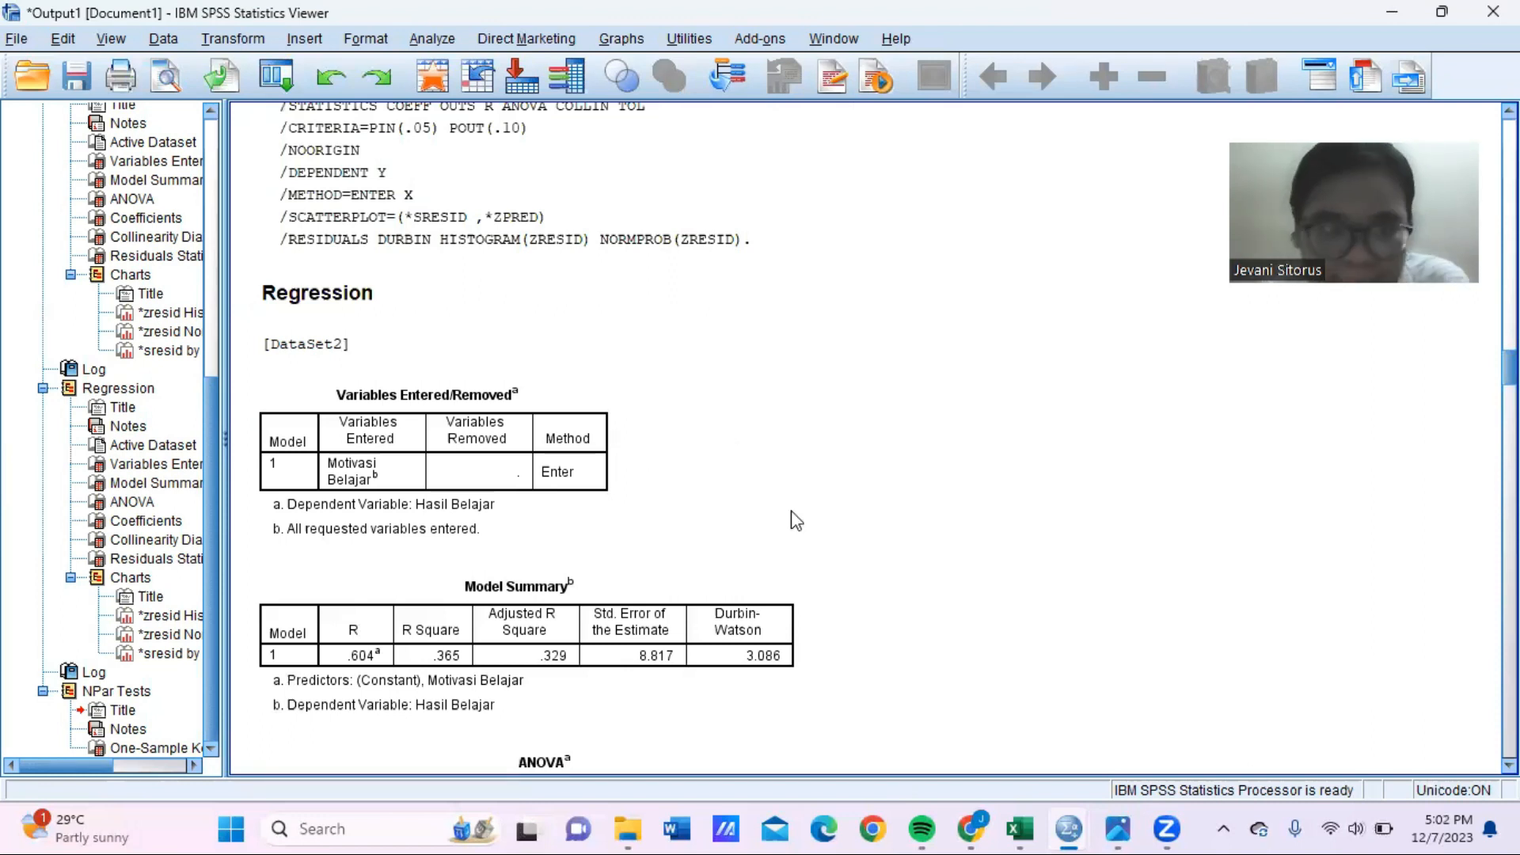
pyautogui.scroll(-3, 796, 520)
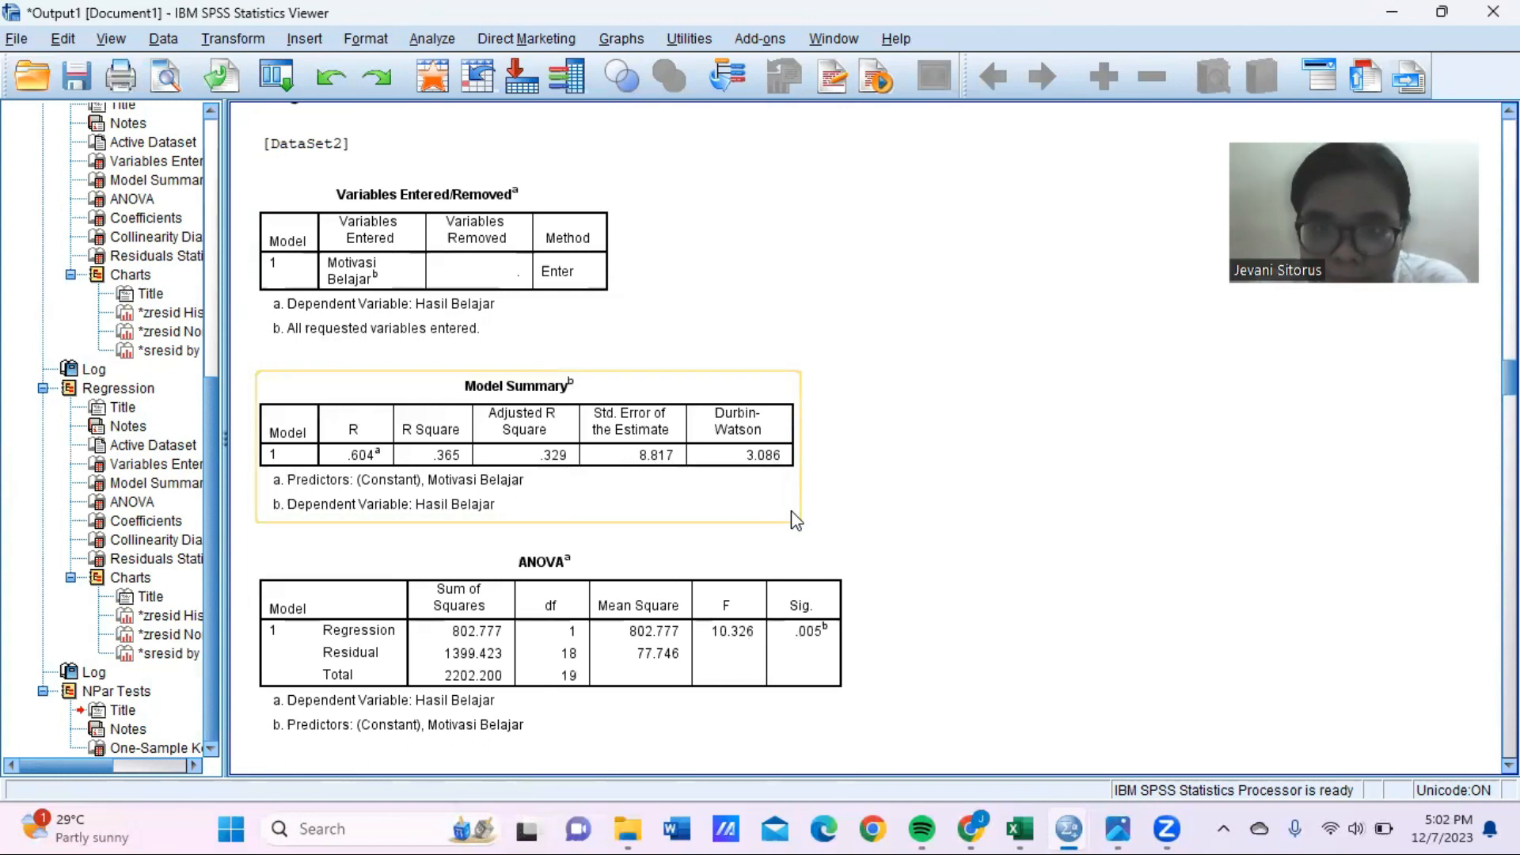
pyautogui.scroll(3, 796, 520)
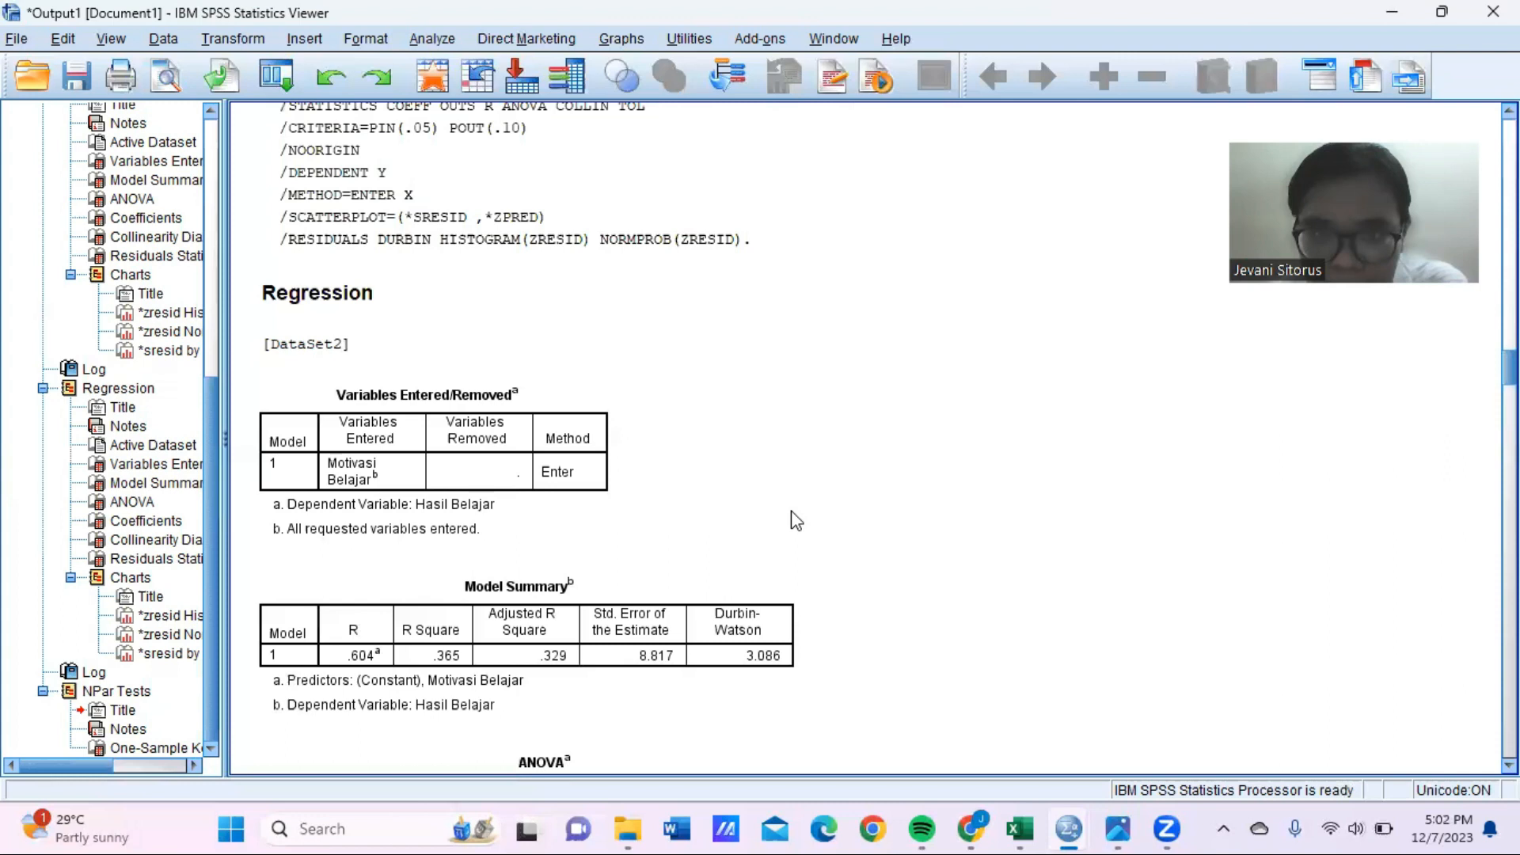
pyautogui.scroll(-3, 796, 520)
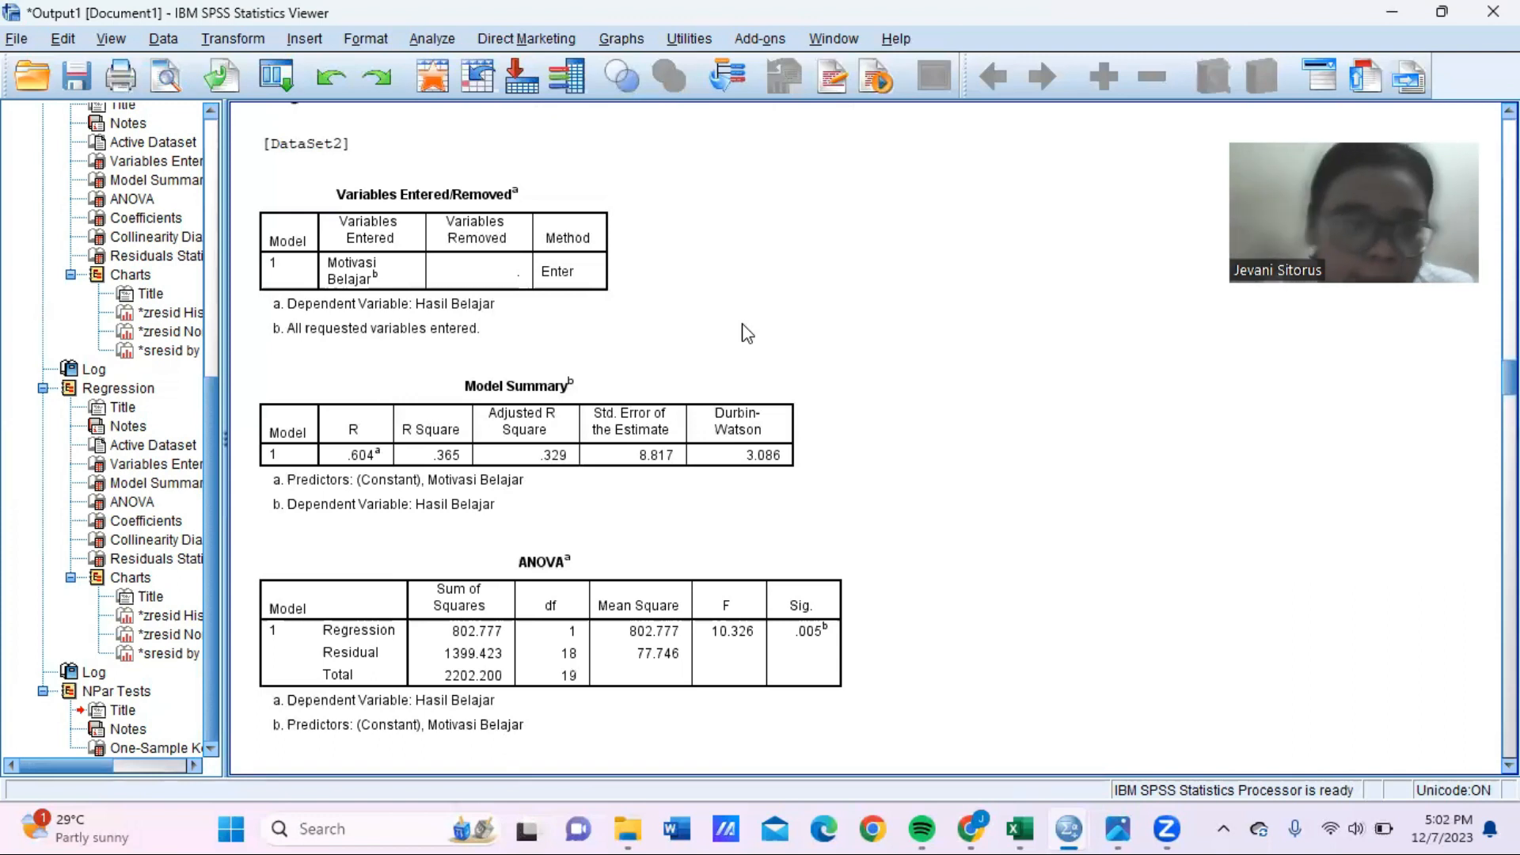
pyautogui.click(372, 419)
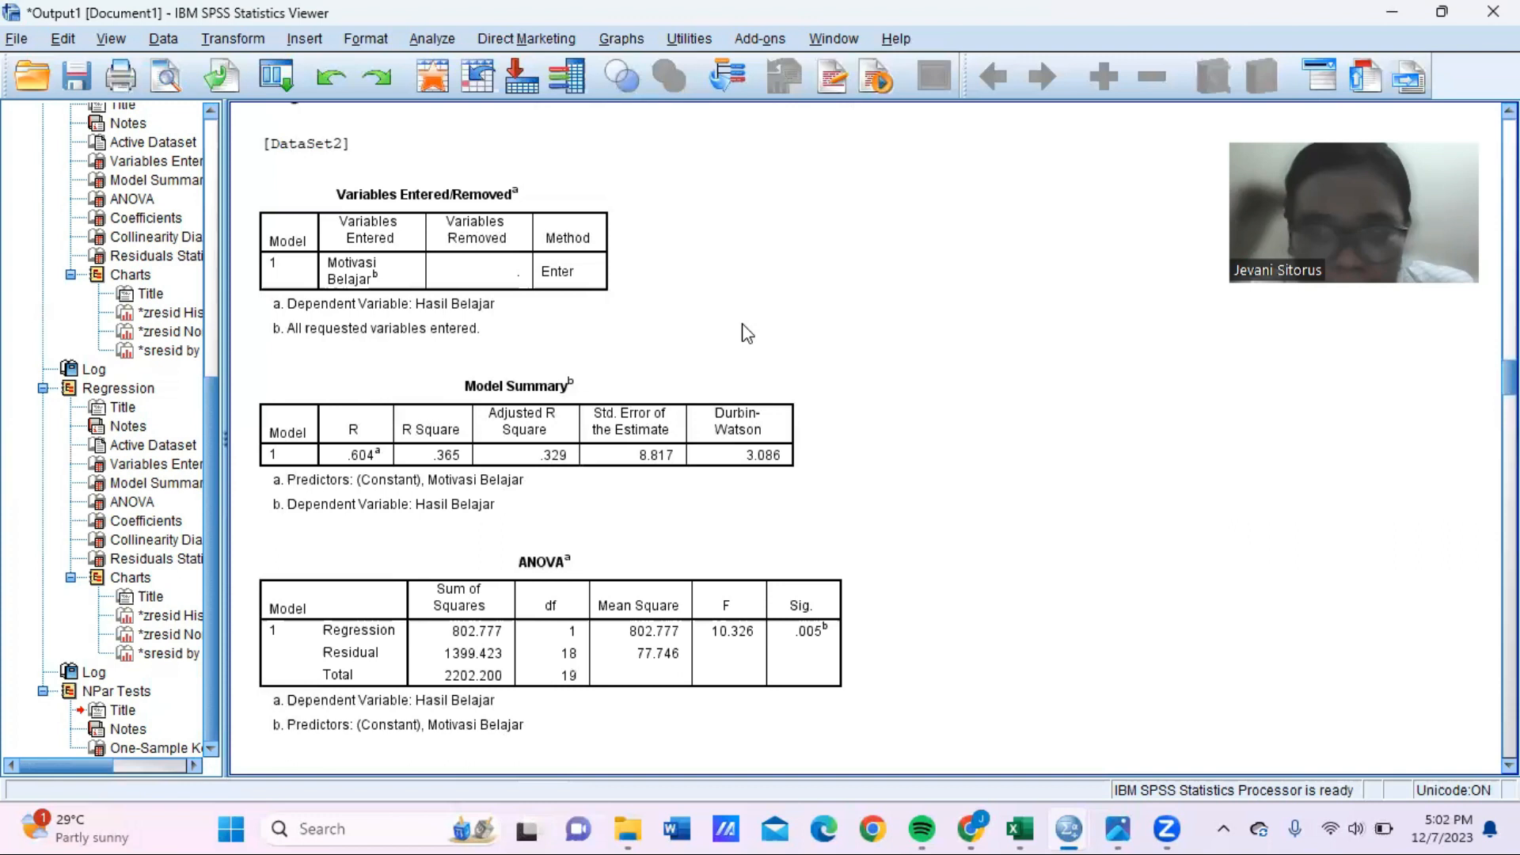
pyautogui.click(458, 457)
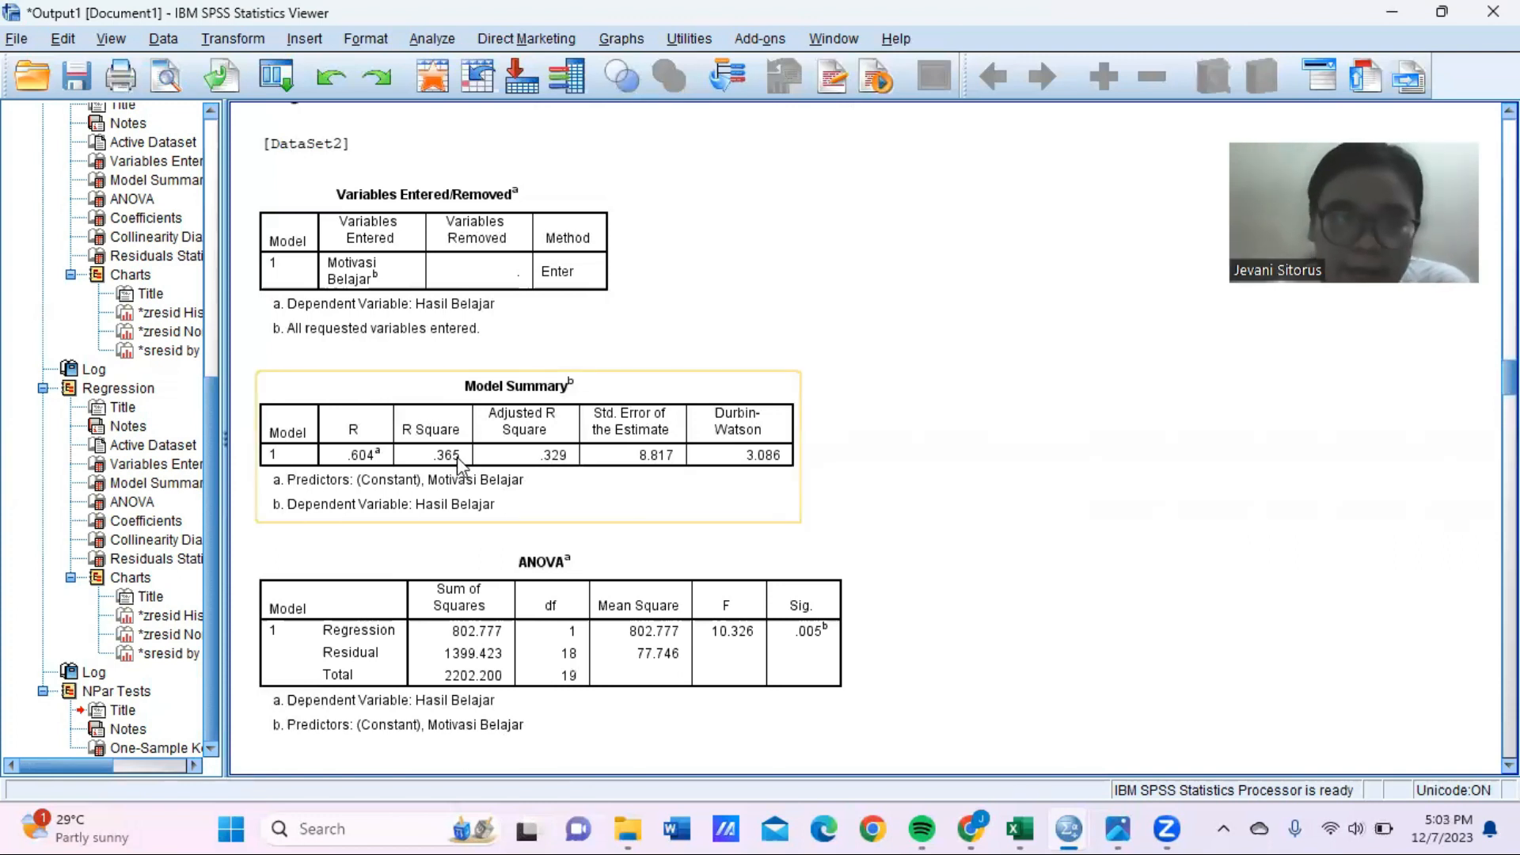
# Examine the F and significance values in the ANOVA table and the coefficients of the DataSet2 regression
pyautogui.press('Down')
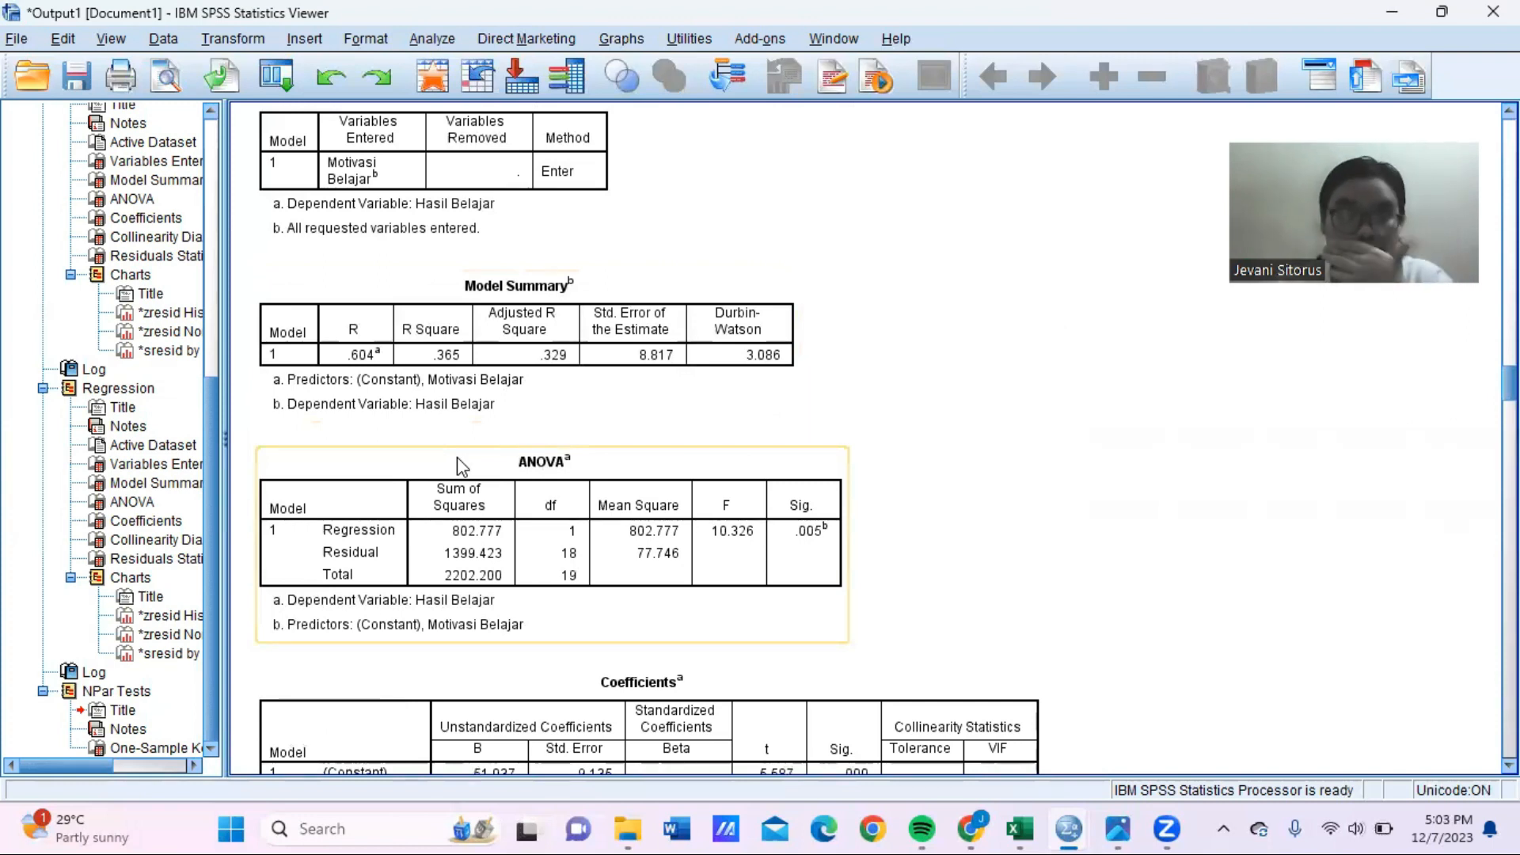
pyautogui.scroll(-1, 458, 458)
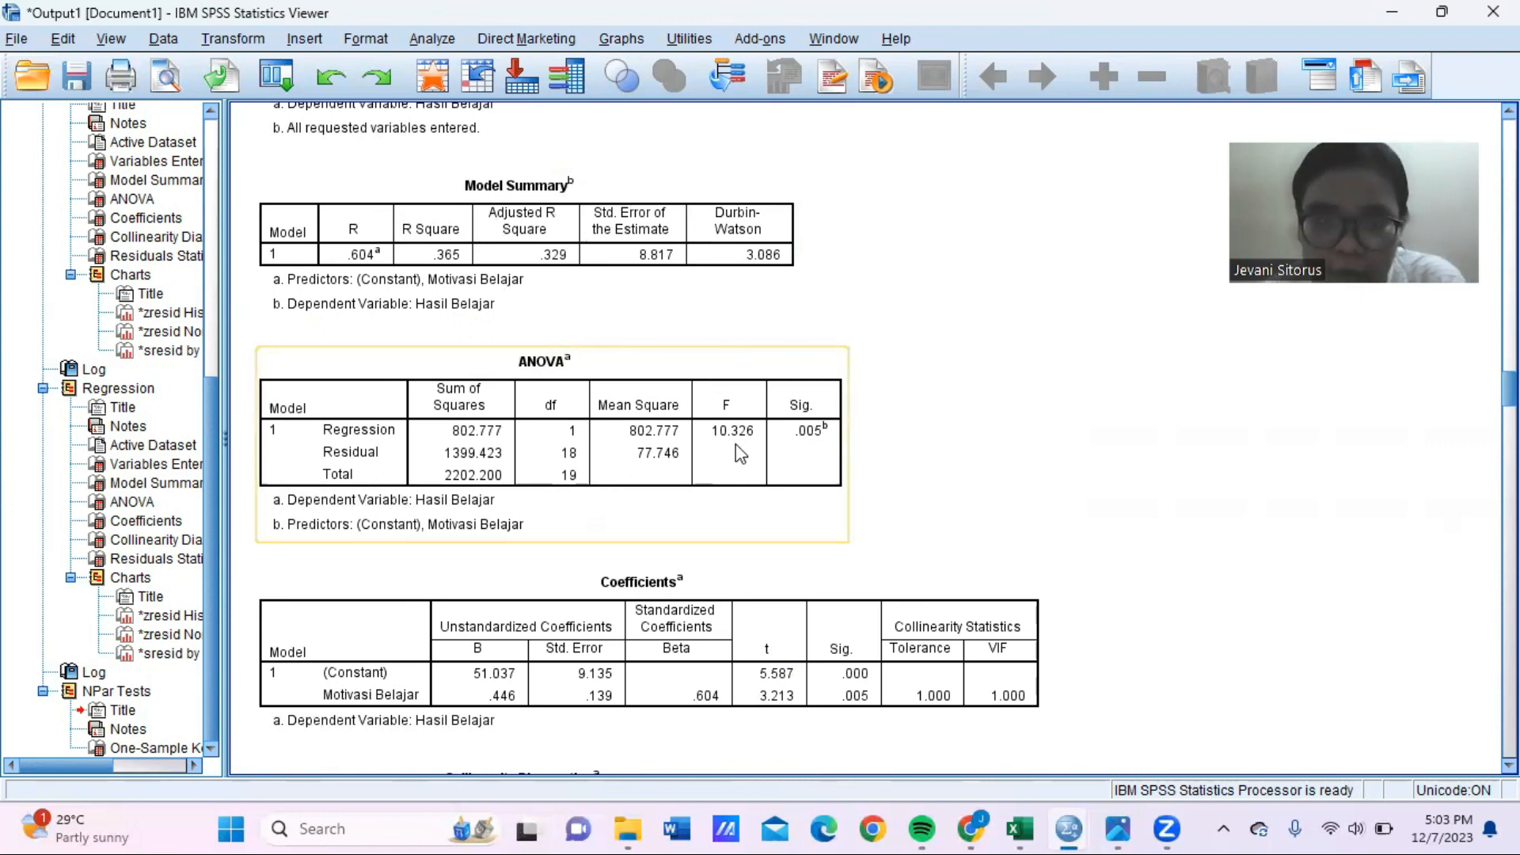
pyautogui.scroll(3, 457, 456)
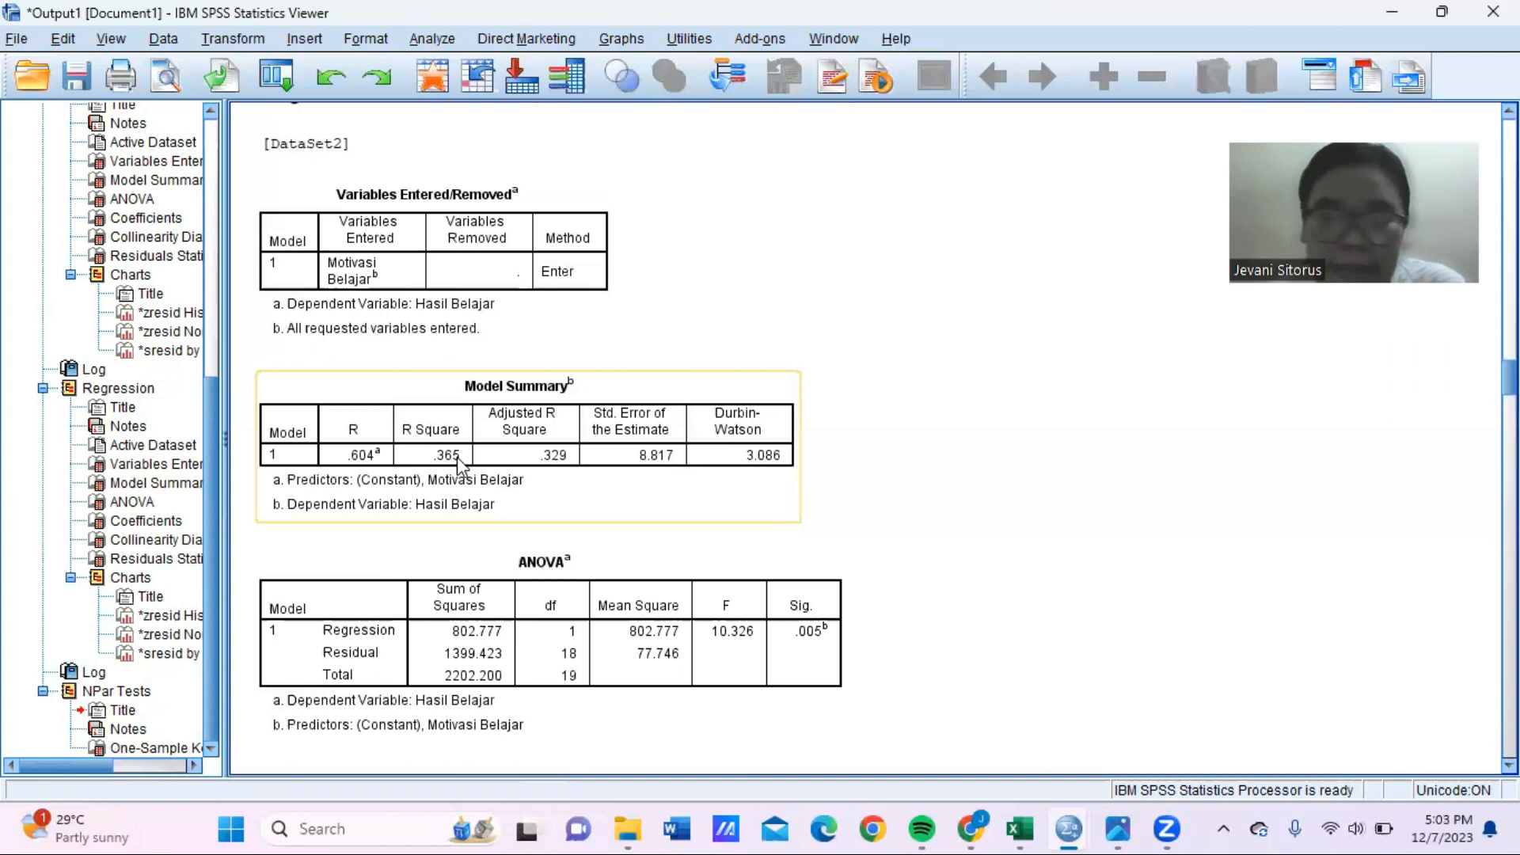
pyautogui.scroll(-3, 458, 457)
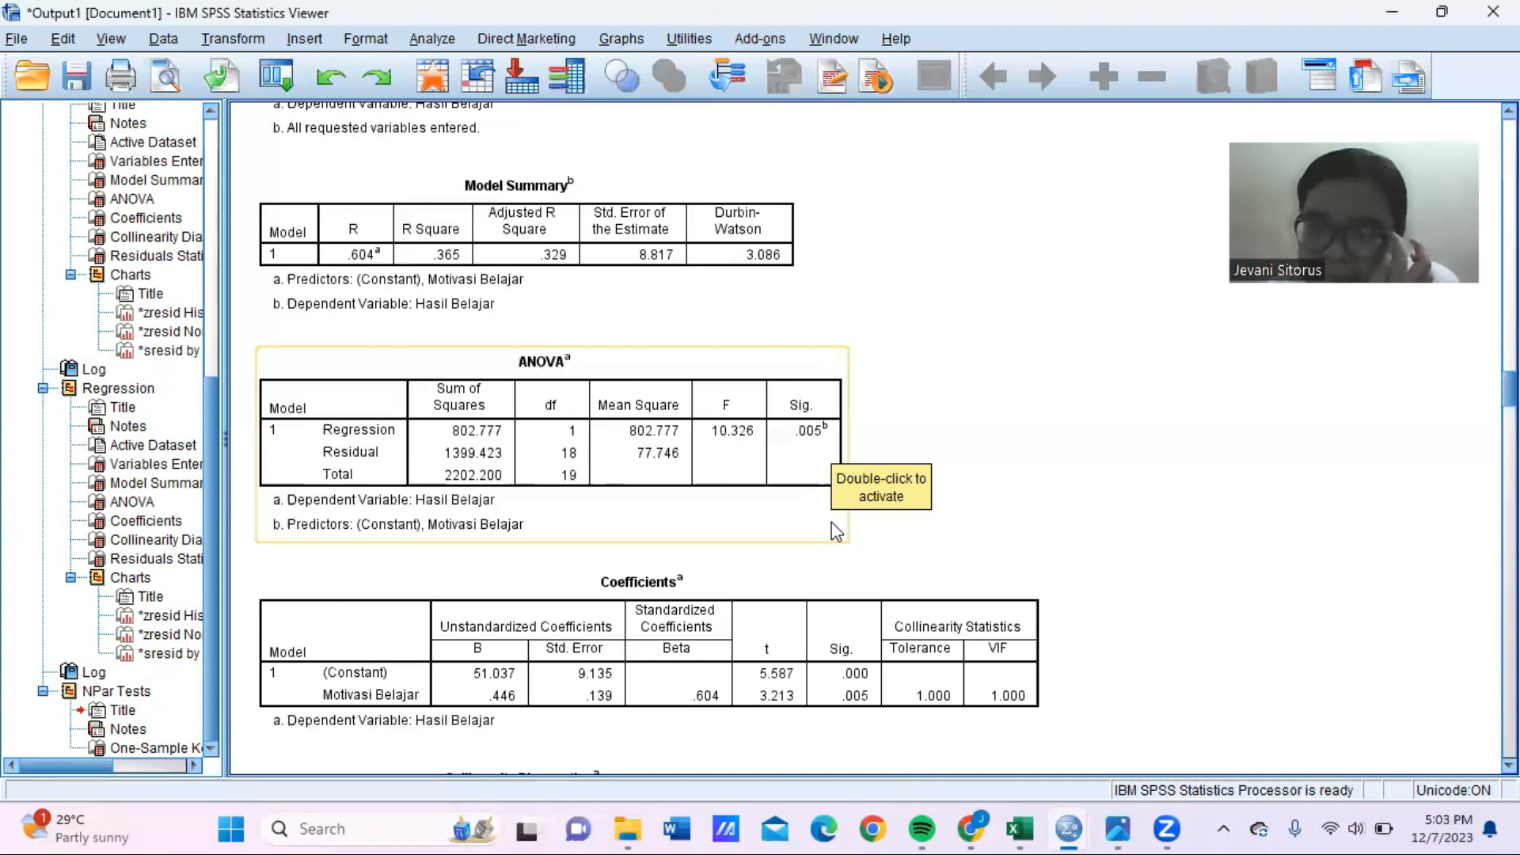
pyautogui.scroll(-5, 835, 531)
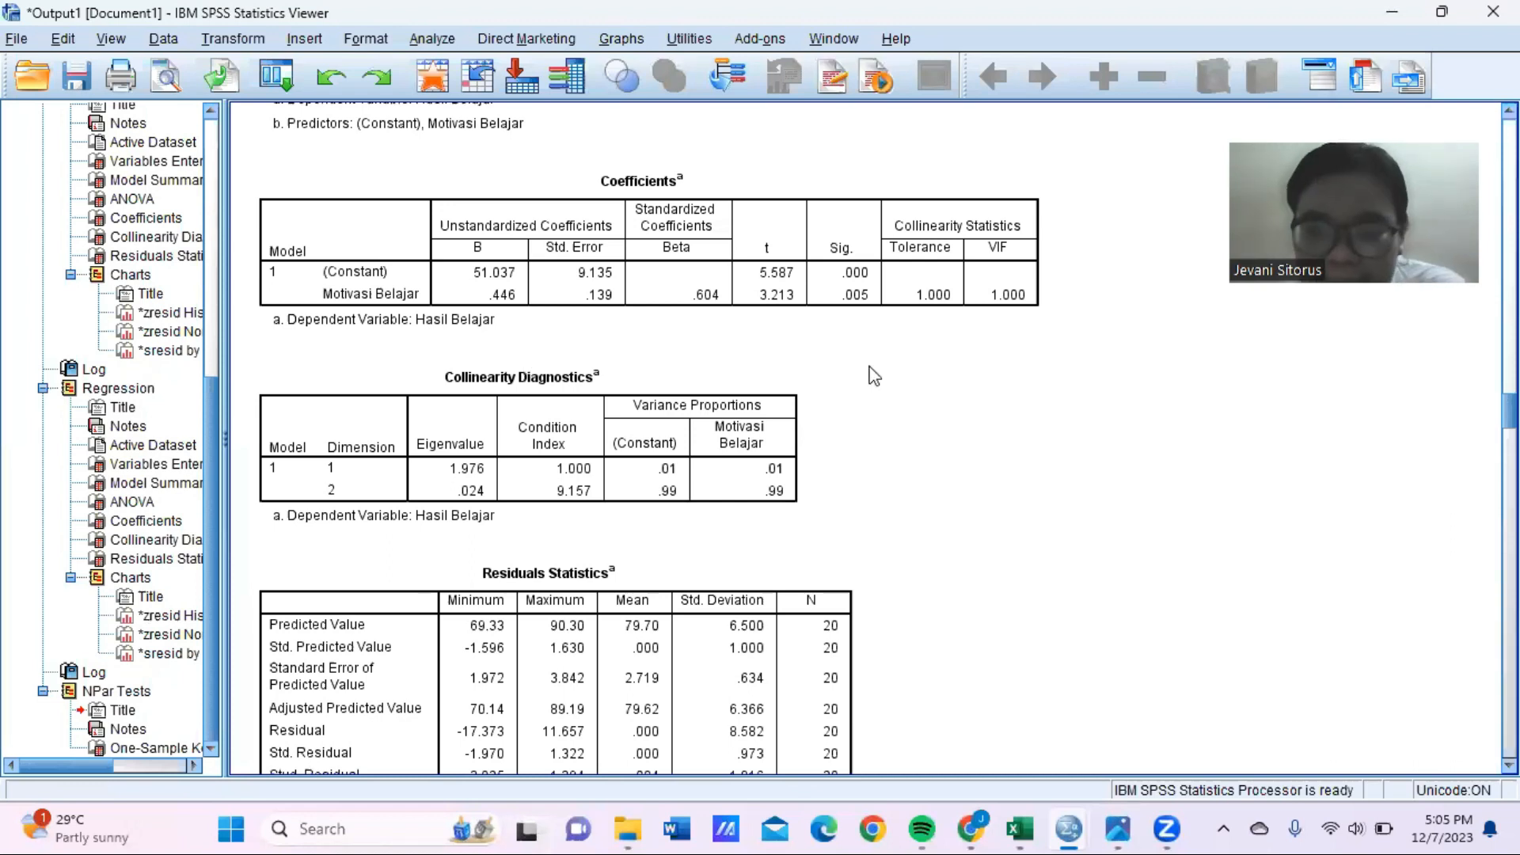
# Switch to the image viewer showing the simple linear regression guide and read the rules comparing t hitung with t tabel
pyautogui.click(764, 320)
pyautogui.hotkey('alt', 'Tab')
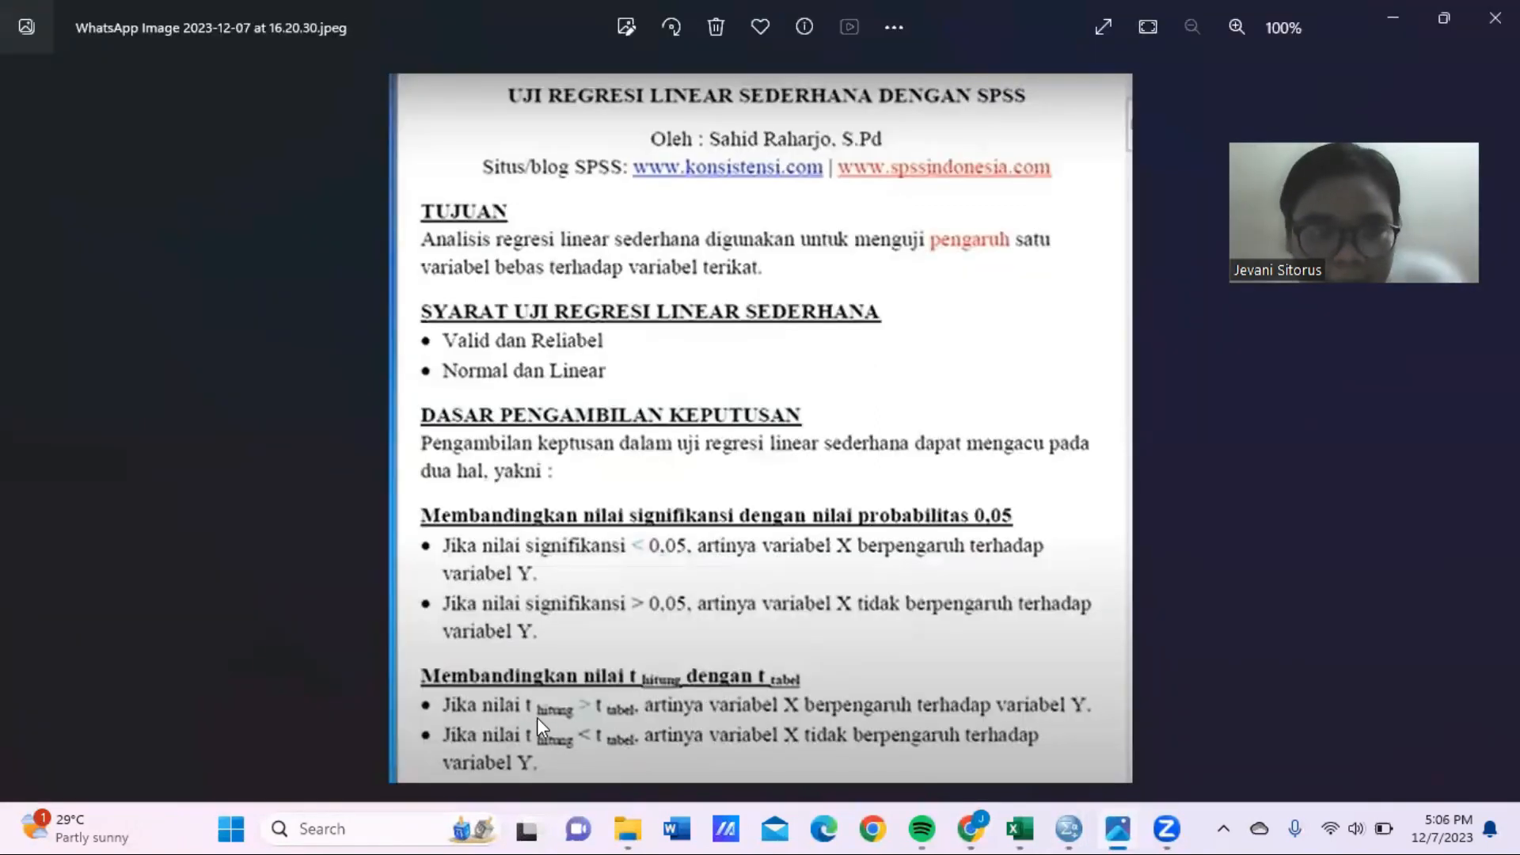